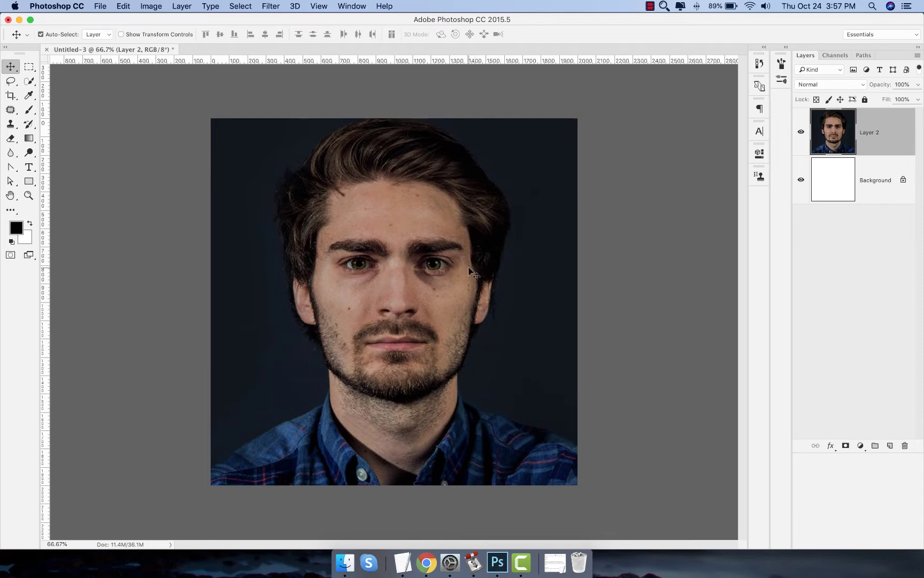
- Choose the Brush tool with the 2049 px torn-paper brush tip
{"action": "left_click", "coordinate": [29, 110]}
{"action": "left_click", "coordinate": [49, 37]}
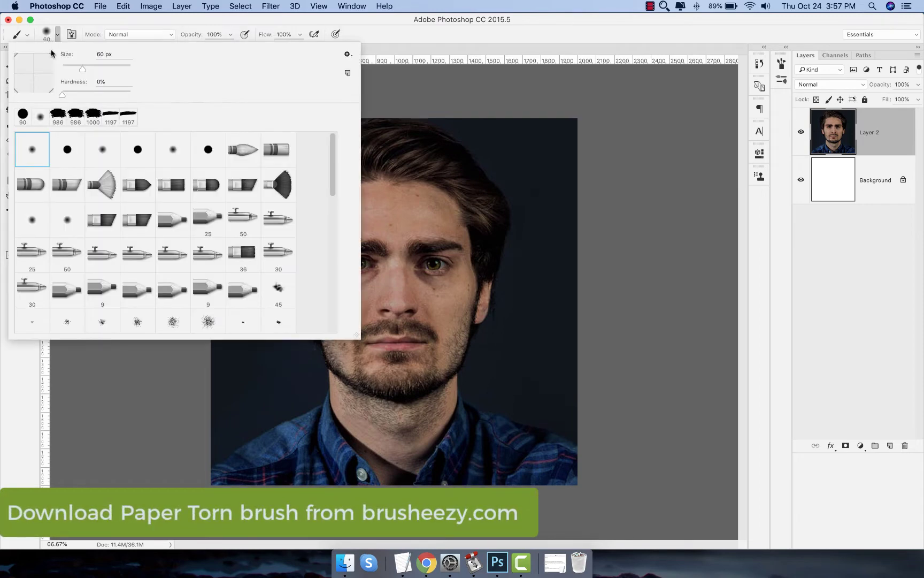
{"action": "left_click_drag", "start_coordinate": [330, 176], "coordinate": [330, 333]}
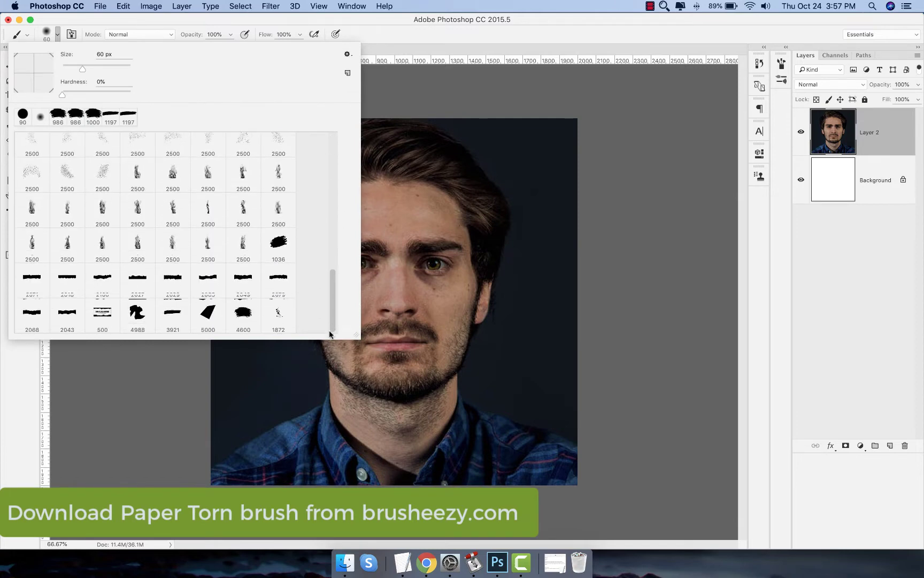
{"action": "left_click", "coordinate": [254, 294]}
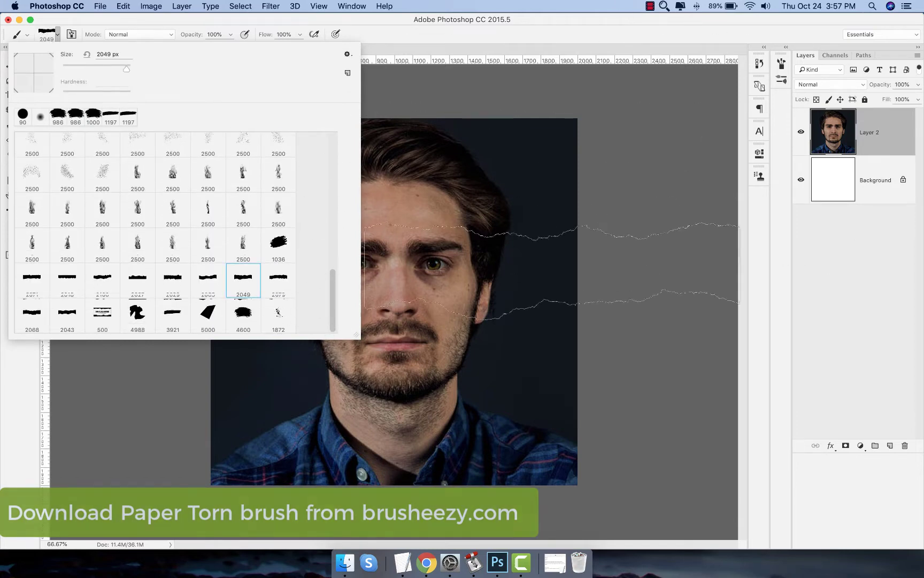
- Add a layer mask to Layer 2 and stamp the torn-paper brush at 2300 px in black across the eyes
{"action": "left_click", "coordinate": [880, 137]}
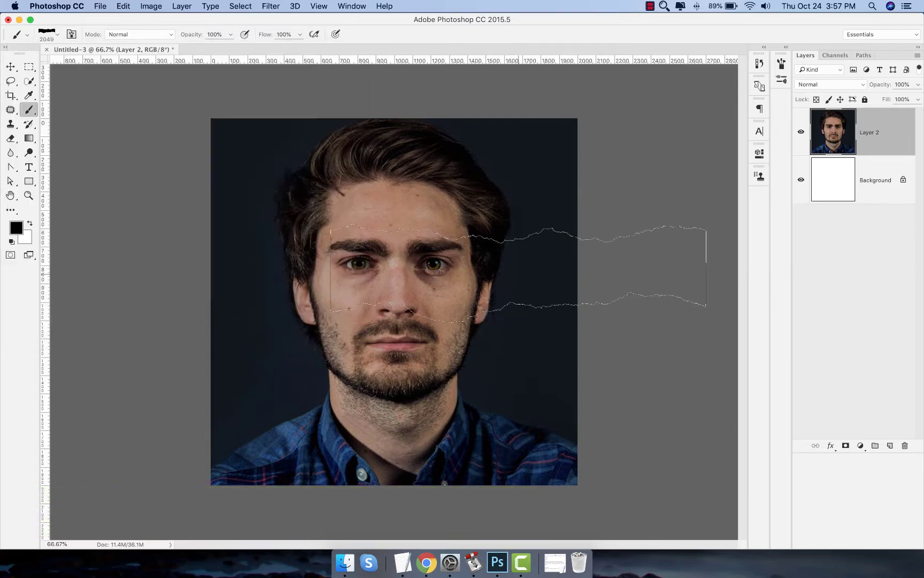
{"action": "left_click", "coordinate": [846, 446]}
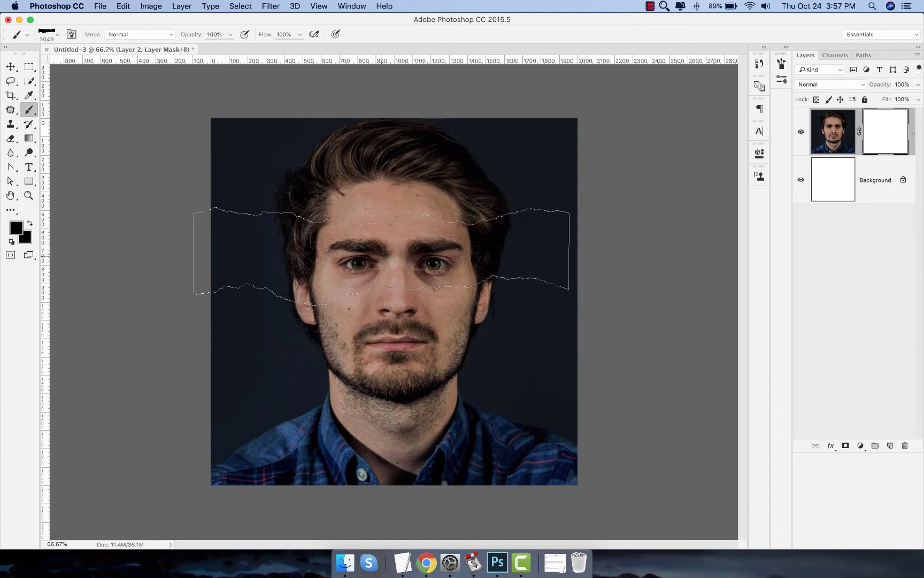
{"action": "key", "text": "bracketright"}
{"action": "key", "text": "bracketright"}
{"action": "key", "text": "bracketright"}
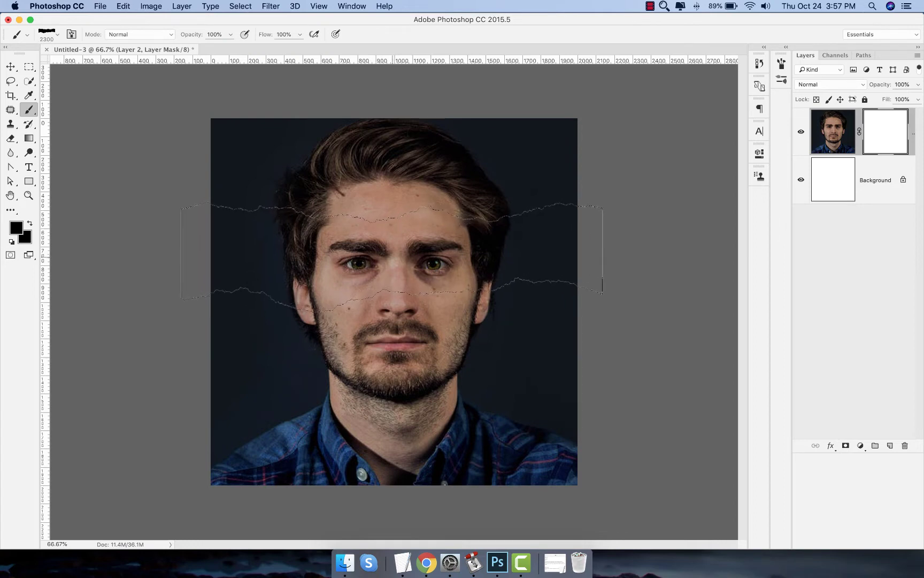
{"action": "left_click", "coordinate": [392, 251]}
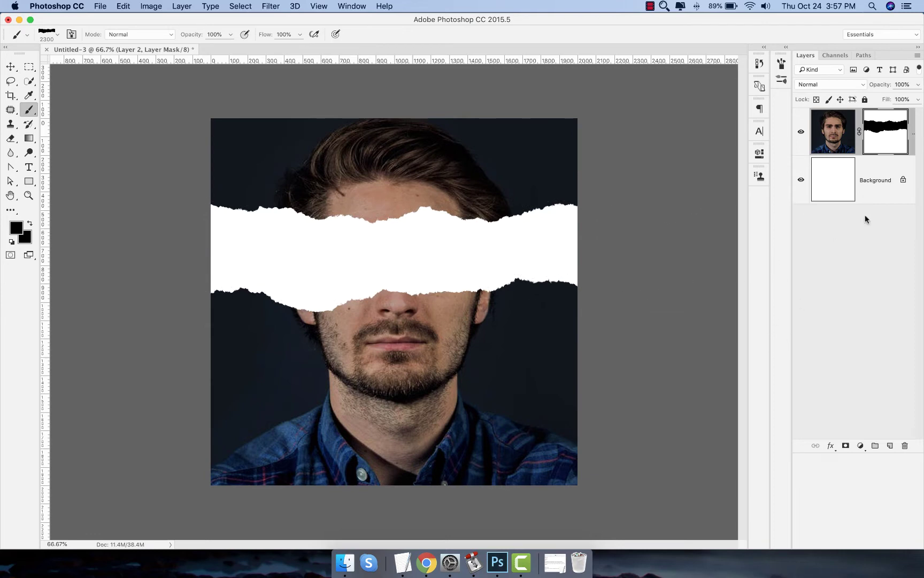
- Create a new layer and place it between the portrait layer and the Background
{"action": "left_click", "coordinate": [891, 446]}
{"action": "left_click_drag", "start_coordinate": [878, 131], "coordinate": [880, 202]}
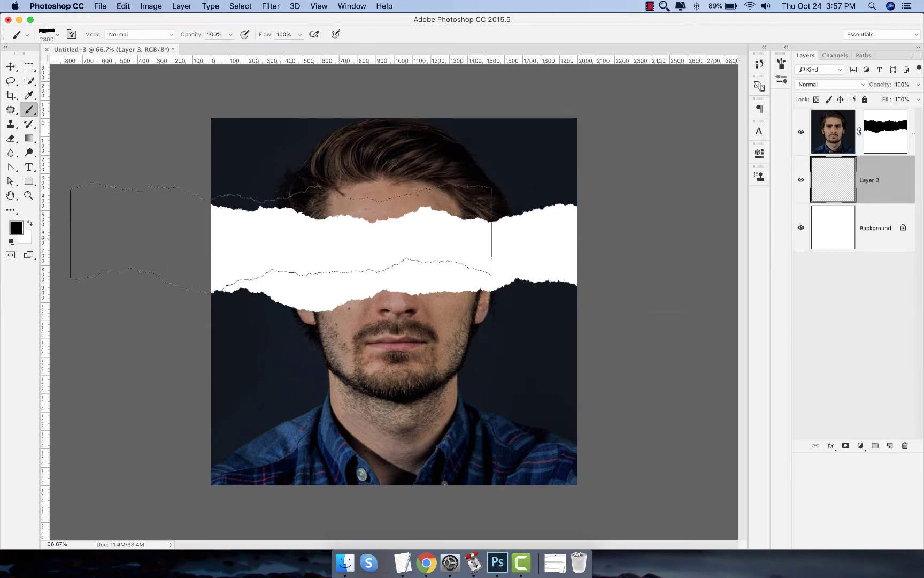
{"action": "key", "text": "v"}
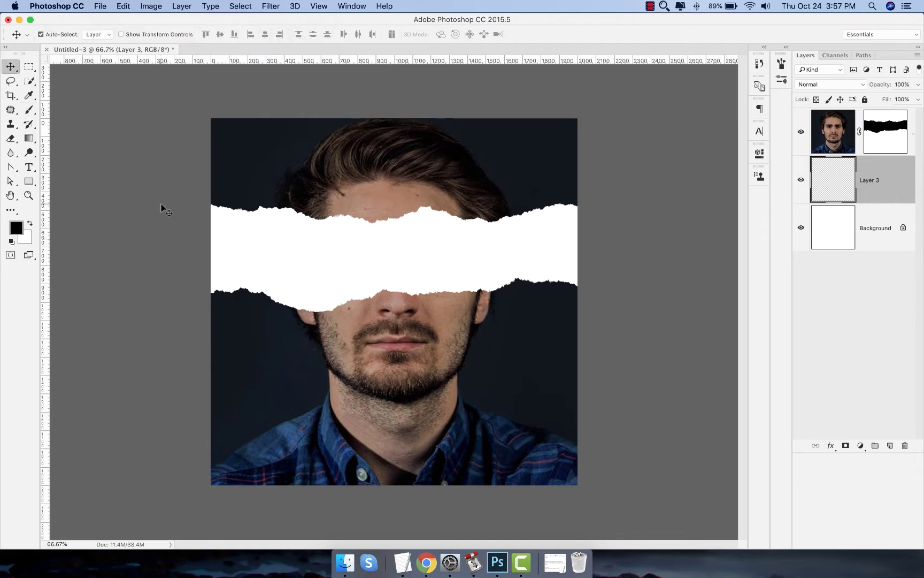
- Set the torn-paper brush size to 500 px for working on the lower tear edge
{"action": "key", "text": "z"}
{"action": "left_click_drag", "start_coordinate": [177, 229], "coordinate": [440, 394]}
{"action": "left_click_drag", "start_coordinate": [281, 237], "coordinate": [364, 261]}
{"action": "key", "text": "b"}
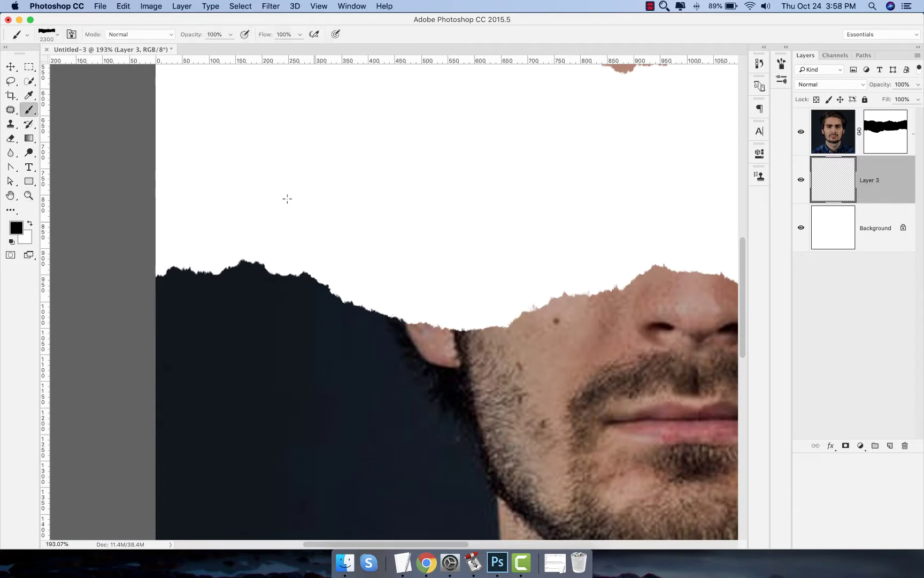
{"action": "left_click", "coordinate": [48, 34]}
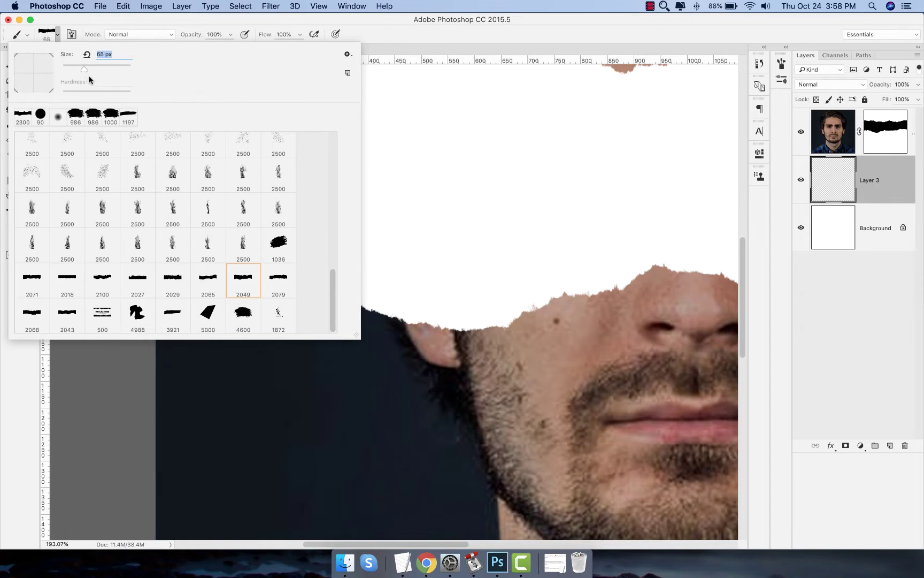
{"action": "key", "text": "Return"}
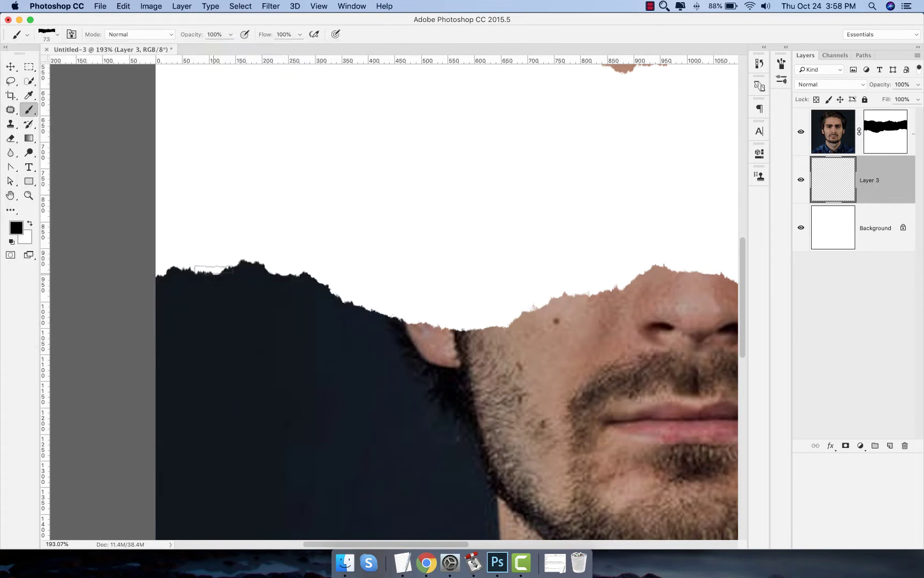
{"action": "key", "text": "bracketright"}
{"action": "key", "text": "bracketright"}
{"action": "key", "text": "bracketright"}
{"action": "key", "text": "bracketright"}
{"action": "key", "text": "bracketright"}
{"action": "key", "text": "bracketright"}
{"action": "key", "text": "bracketright"}
{"action": "key", "text": "bracketright"}
{"action": "key", "text": "bracketright"}
- Open the full brush tip settings for the torn-paper brush
{"action": "left_click", "coordinate": [783, 63]}
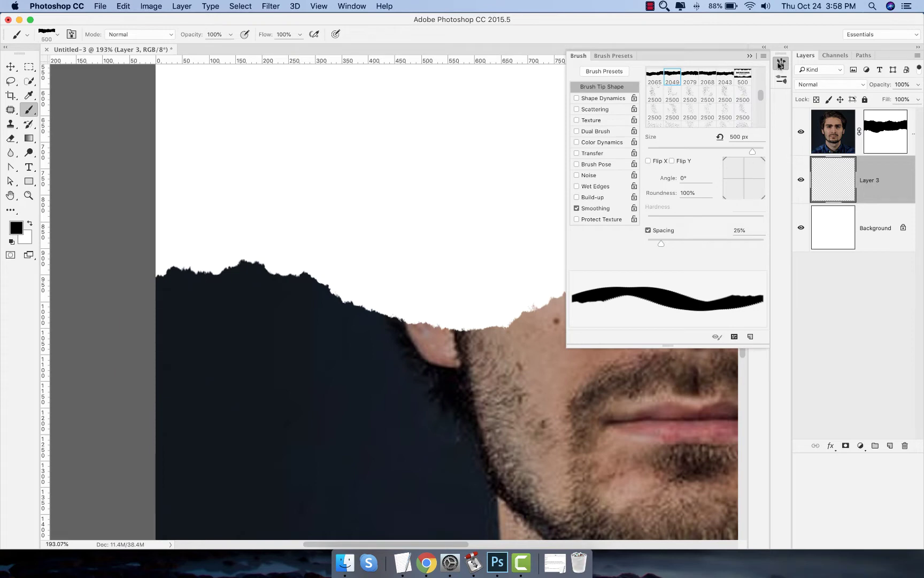
{"action": "left_click", "coordinate": [781, 64]}
{"action": "left_click", "coordinate": [340, 6]}
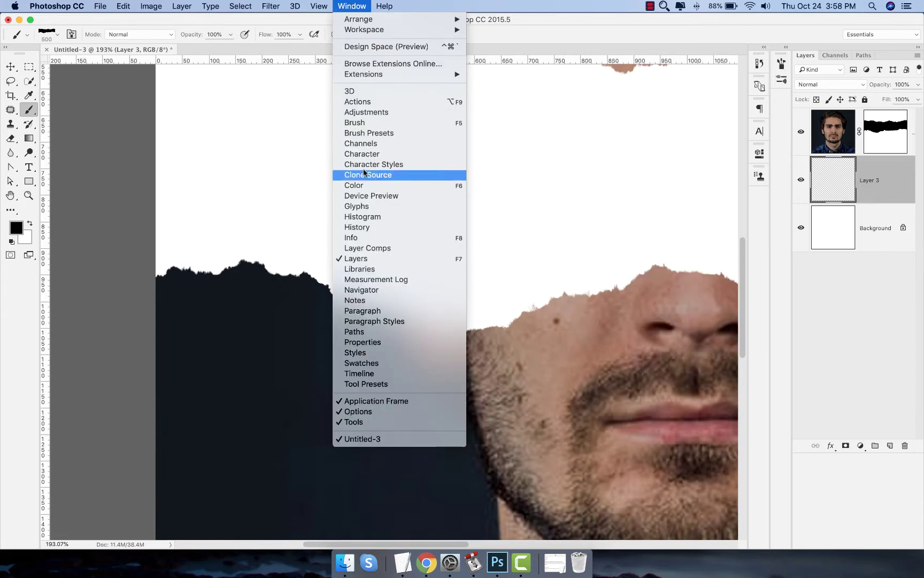
{"action": "left_click", "coordinate": [411, 123]}
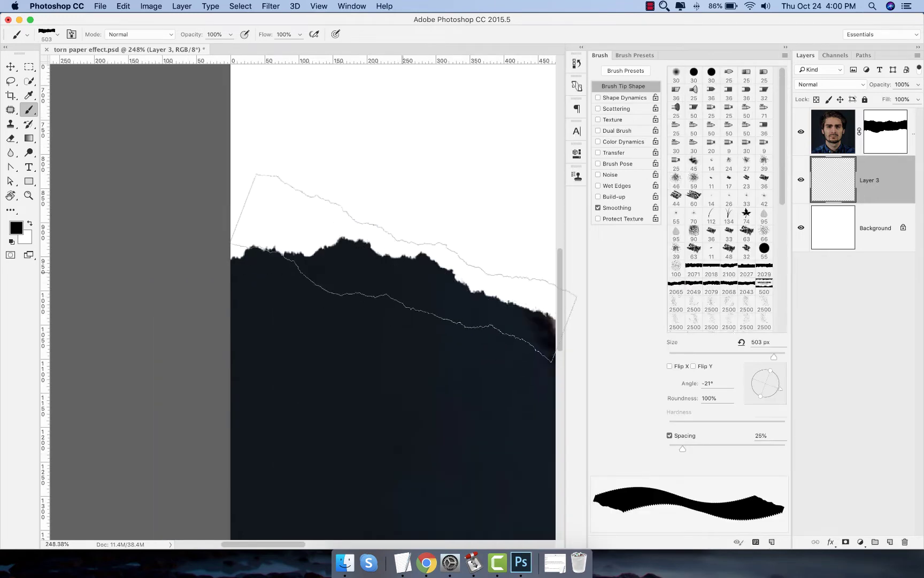
- Stamp the 503 px torn brush in black at -21° along the lower tear edge up to the ear on Layer 3
{"action": "scroll", "coordinate": [360, 289], "scroll_direction": "up", "scroll_amount": 3}
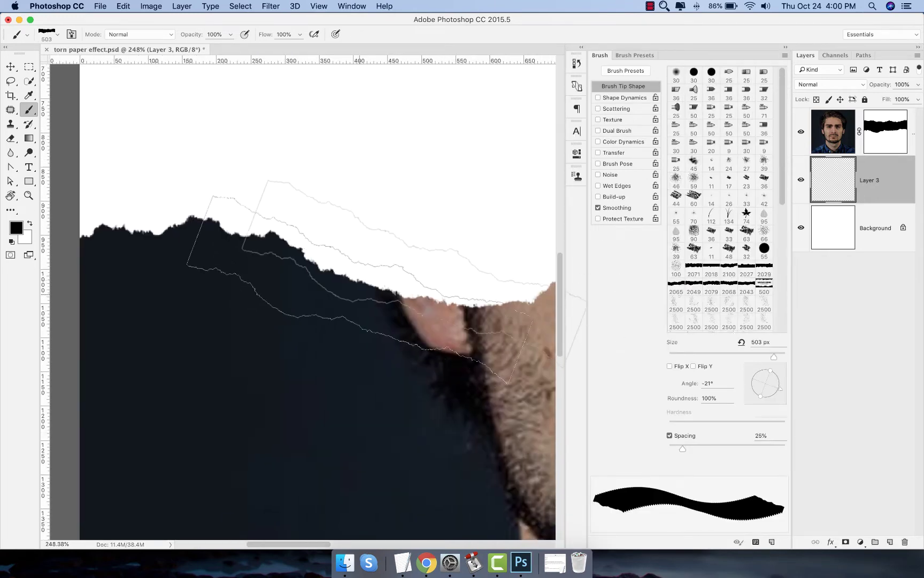
{"action": "left_click", "coordinate": [918, 48]}
{"action": "left_click", "coordinate": [326, 289]}
{"action": "left_click_drag", "start_coordinate": [302, 303], "coordinate": [382, 303]}
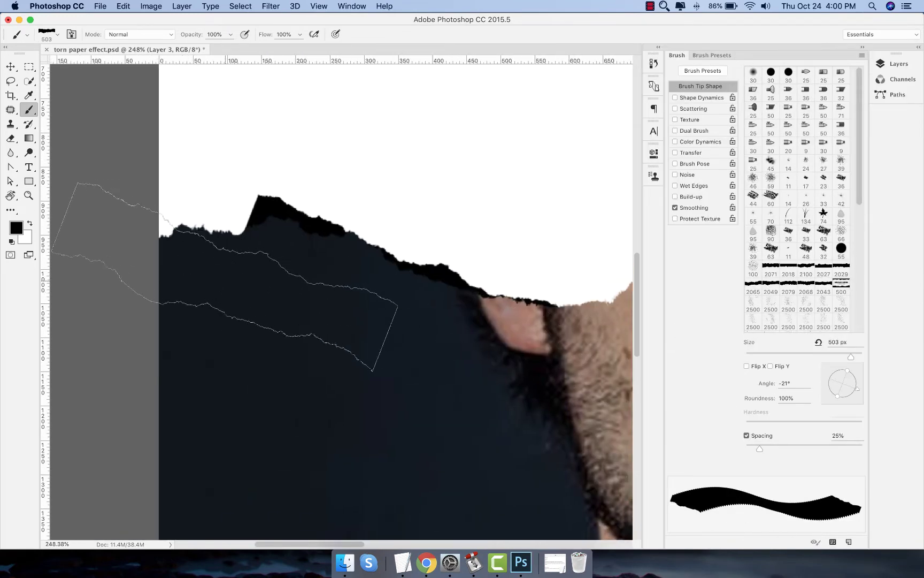
- Rotate the brush to 11° and stamp the lower tear edge at the left canvas border and beside the ear
{"action": "left_click_drag", "start_coordinate": [857, 389], "coordinate": [860, 380]}
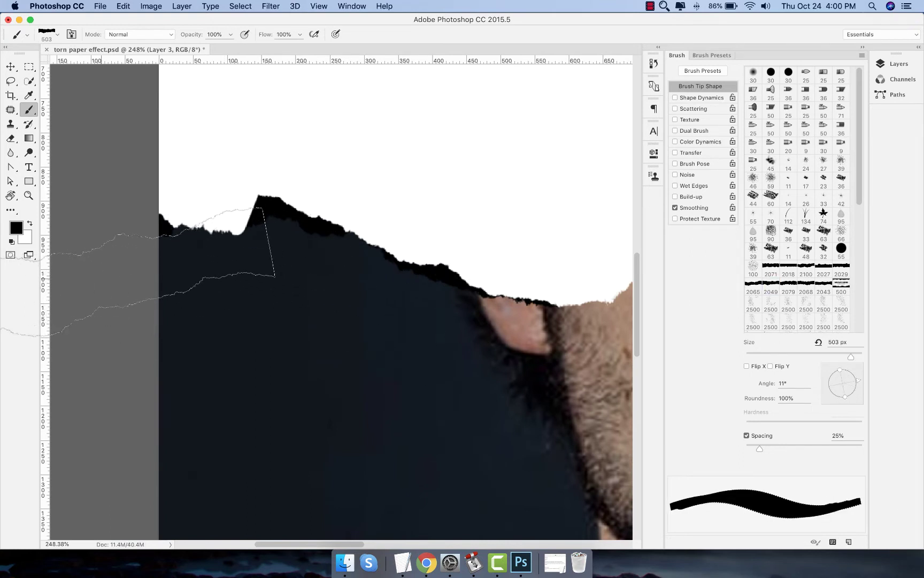
{"action": "left_click", "coordinate": [95, 289]}
{"action": "mouse_move", "coordinate": [492, 338]}
{"action": "left_mouse_down"}
{"action": "mouse_move", "coordinate": [388, 307]}
{"action": "mouse_move", "coordinate": [245, 297]}
{"action": "left_mouse_up"}
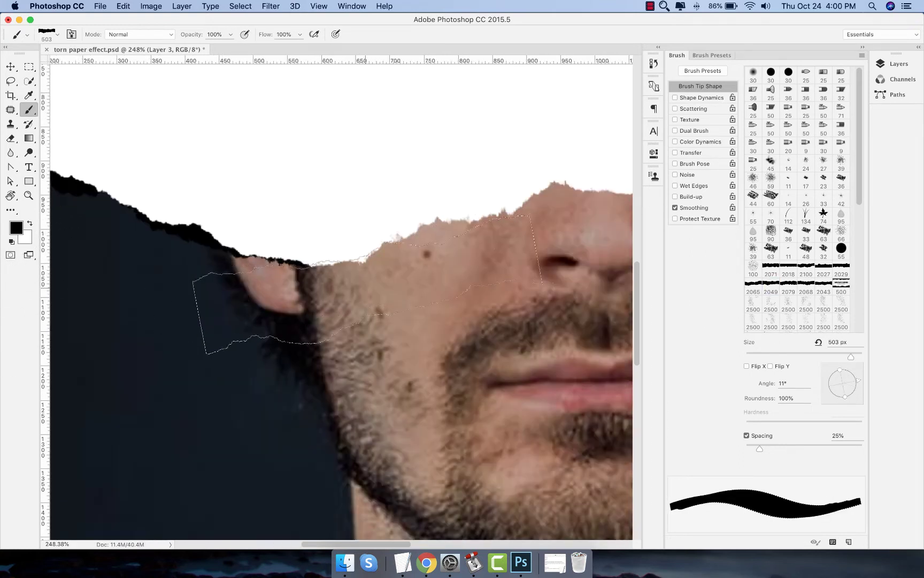
{"action": "left_click", "coordinate": [368, 284]}
{"action": "scroll", "coordinate": [368, 284], "scroll_direction": "right", "scroll_amount": 5}
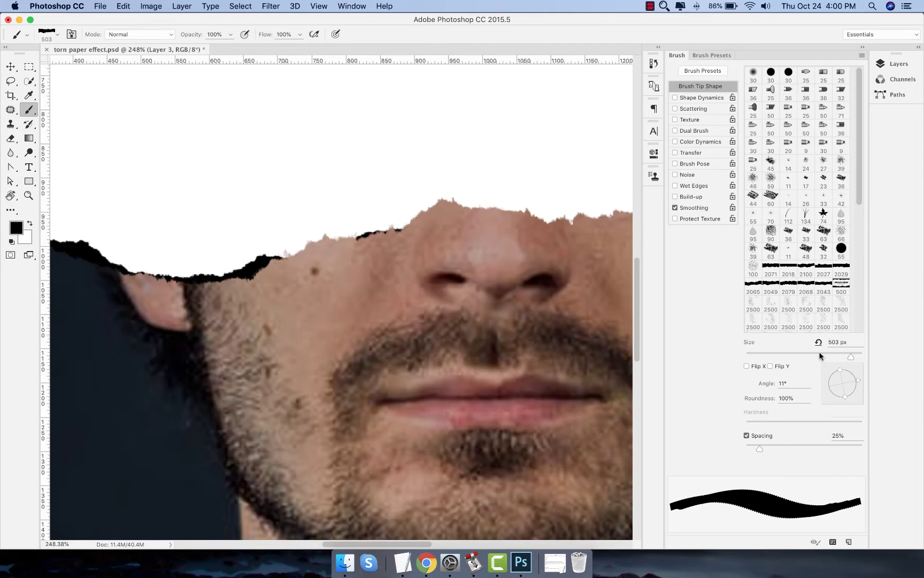
- Rotate the brush to -9°, reduce it to 200 px and stamp the lower tear edge over the cheek and nose
{"action": "left_click_drag", "start_coordinate": [859, 382], "coordinate": [859, 386]}
{"action": "key", "text": "bracketleft"}
{"action": "key", "text": "bracketleft"}
{"action": "key", "text": "bracketleft"}
{"action": "key", "text": "bracketleft"}
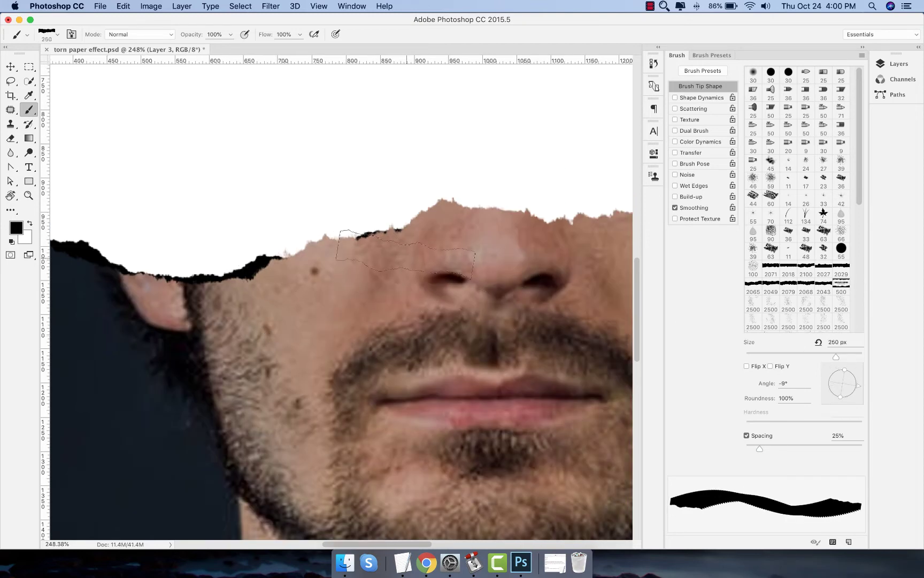
{"action": "key", "text": "bracketleft"}
{"action": "left_click", "coordinate": [360, 258]}
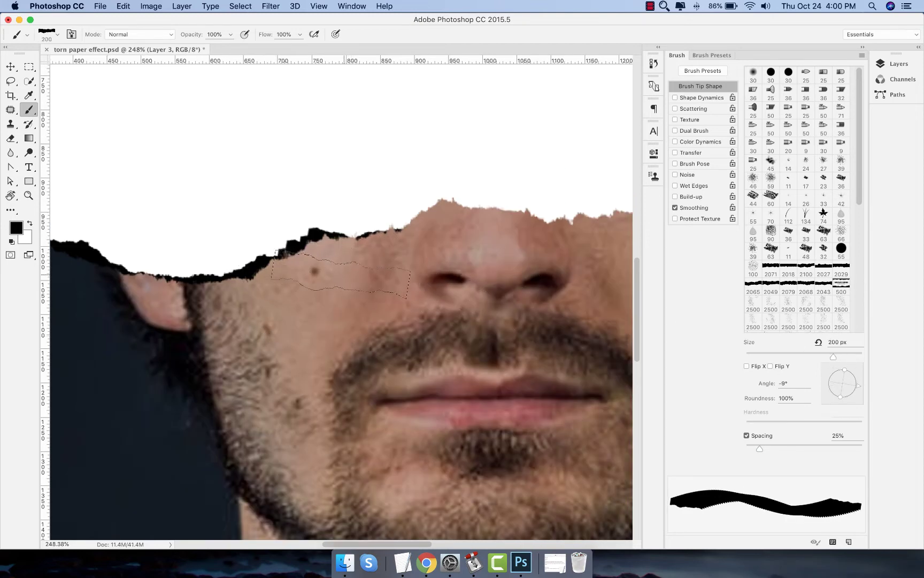
{"action": "left_click_drag", "start_coordinate": [484, 235], "coordinate": [419, 274]}
{"action": "left_click", "coordinate": [436, 251]}
- Rotate the brush to 15° and stamp the lower tear edge on both sides of the nose
{"action": "left_click_drag", "start_coordinate": [859, 386], "coordinate": [859, 379]}
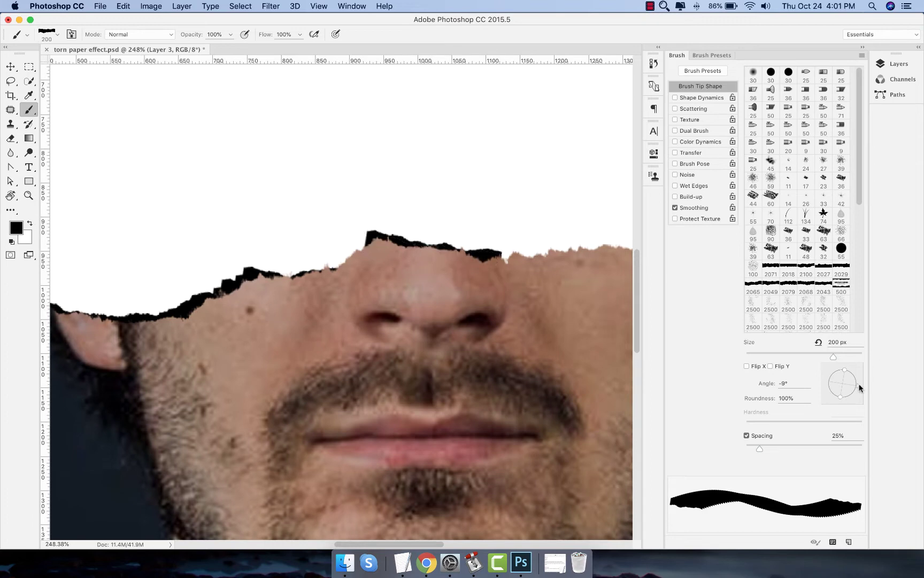
{"action": "scroll", "coordinate": [321, 270], "scroll_direction": "right", "scroll_amount": 8}
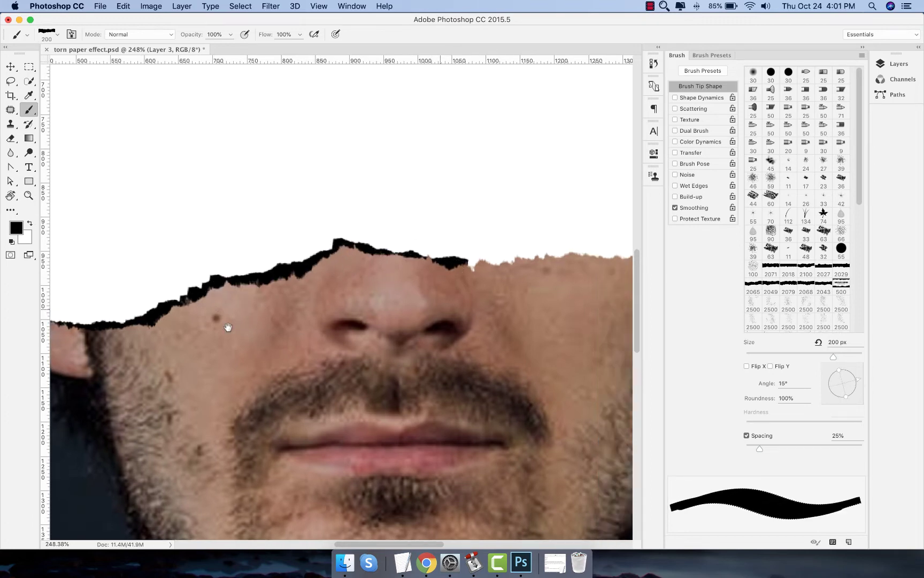
{"action": "left_click", "coordinate": [270, 289]}
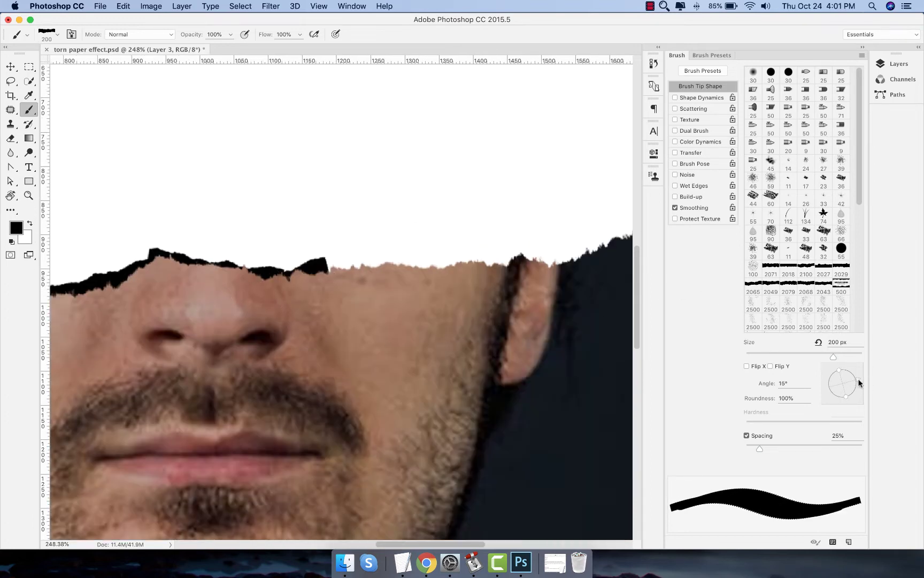
- Stamp the rest of the lower tear edge past the right ear to the canvas border, enlarging the brush to 381 px at 6°
{"action": "mouse_move", "coordinate": [860, 383]}
{"action": "left_mouse_down"}
{"action": "mouse_move", "coordinate": [844, 355]}
{"action": "mouse_move", "coordinate": [860, 382]}
{"action": "left_mouse_up"}
{"action": "left_click", "coordinate": [377, 261]}
{"action": "left_click", "coordinate": [509, 273]}
{"action": "scroll", "coordinate": [503, 268], "scroll_direction": "right", "scroll_amount": 5}
{"action": "left_click", "coordinate": [374, 277]}
{"action": "left_click", "coordinate": [438, 276]}
{"action": "scroll", "coordinate": [230, 366], "scroll_direction": "right", "scroll_amount": 7}
{"action": "left_click", "coordinate": [383, 289]}
{"action": "left_click", "coordinate": [467, 283]}
- Create a new layer above Layer 3 for the upper tear edge
{"action": "left_click_drag", "start_coordinate": [456, 250], "coordinate": [514, 392]}
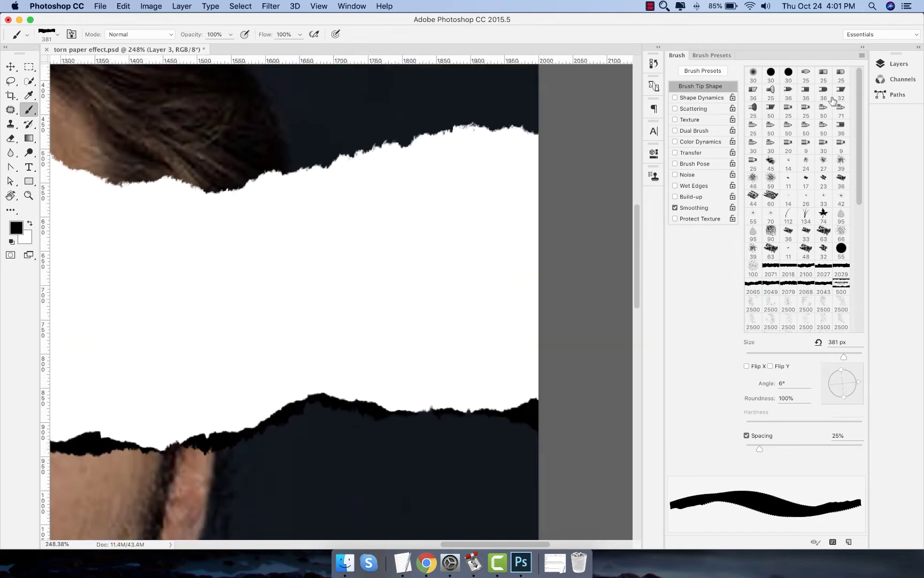
{"action": "left_click", "coordinate": [920, 48]}
{"action": "left_click", "coordinate": [890, 542]}
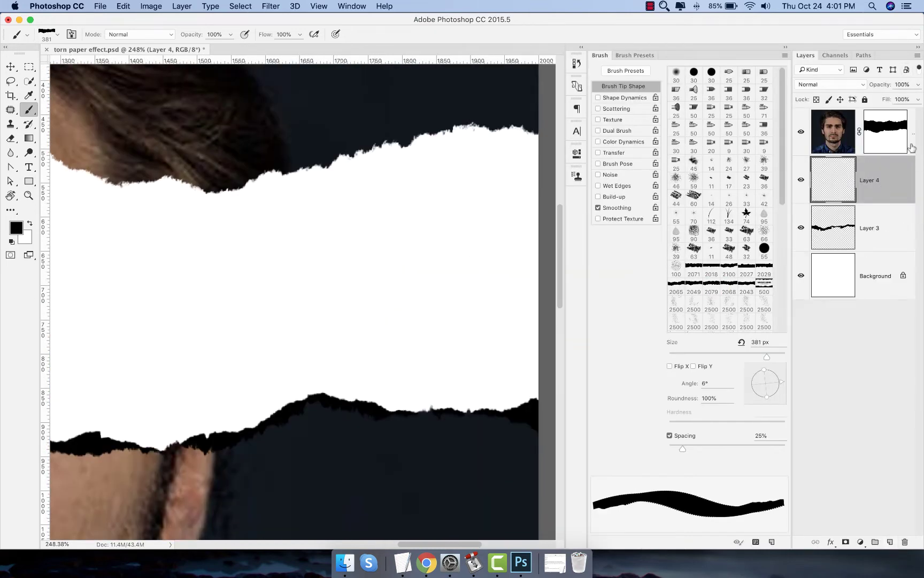
- Stamp the 381 px torn brush at 6° along the upper tear edge from the right canvas border to the hair
{"action": "left_click", "coordinate": [920, 49]}
{"action": "left_click_drag", "start_coordinate": [441, 132], "coordinate": [466, 164]}
{"action": "left_click", "coordinate": [442, 159]}
{"action": "left_click_drag", "start_coordinate": [287, 178], "coordinate": [380, 188]}
{"action": "left_click", "coordinate": [380, 203]}
- Stamp the upper tear edge across the forehead, first with the brush at -18° and then tilted the opposite way
{"action": "left_click_drag", "start_coordinate": [474, 209], "coordinate": [624, 237]}
{"action": "left_click_drag", "start_coordinate": [860, 384], "coordinate": [858, 389]}
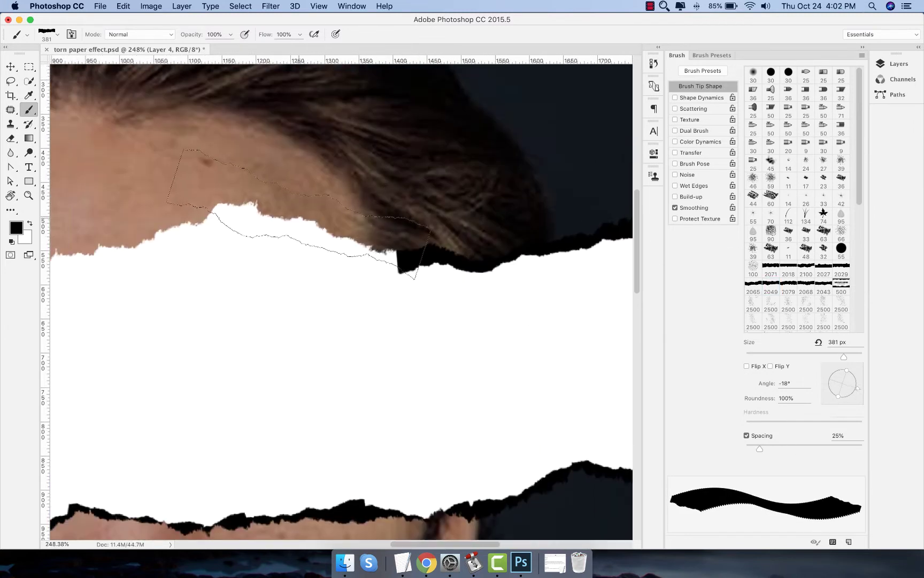
{"action": "left_click", "coordinate": [294, 210]}
{"action": "left_click_drag", "start_coordinate": [282, 212], "coordinate": [499, 210]}
{"action": "left_click_drag", "start_coordinate": [858, 389], "coordinate": [858, 380]}
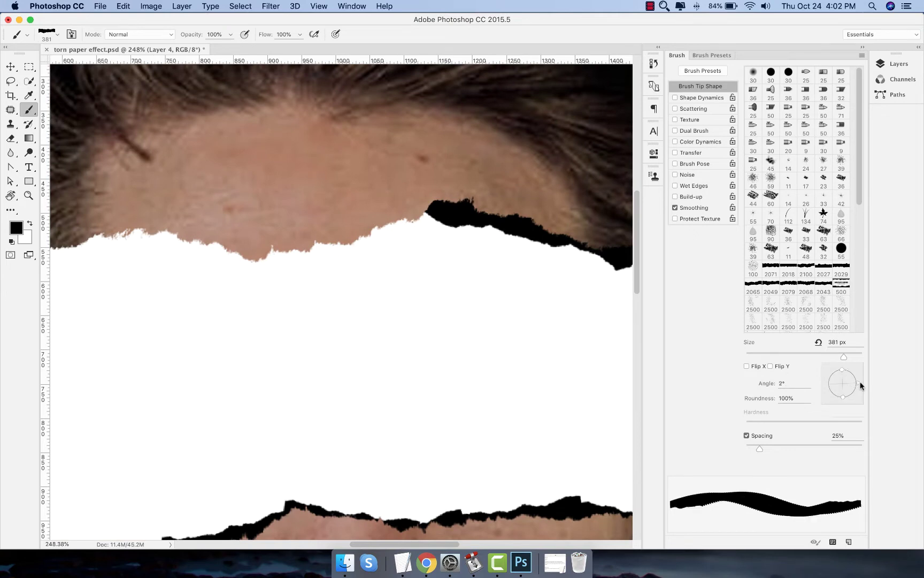
{"action": "left_click", "coordinate": [343, 251]}
- Rotate the brush to -7° and stamp the rest of the upper tear edge to the left canvas border
{"action": "left_click_drag", "start_coordinate": [370, 251], "coordinate": [536, 248]}
{"action": "left_click_drag", "start_coordinate": [859, 380], "coordinate": [858, 385]}
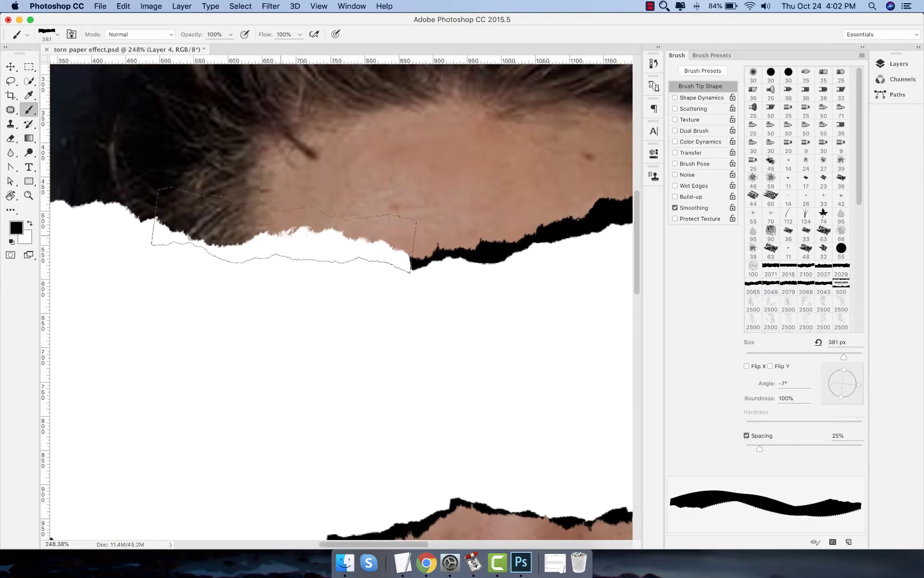
{"action": "left_click", "coordinate": [347, 223]}
{"action": "left_click_drag", "start_coordinate": [257, 246], "coordinate": [468, 250]}
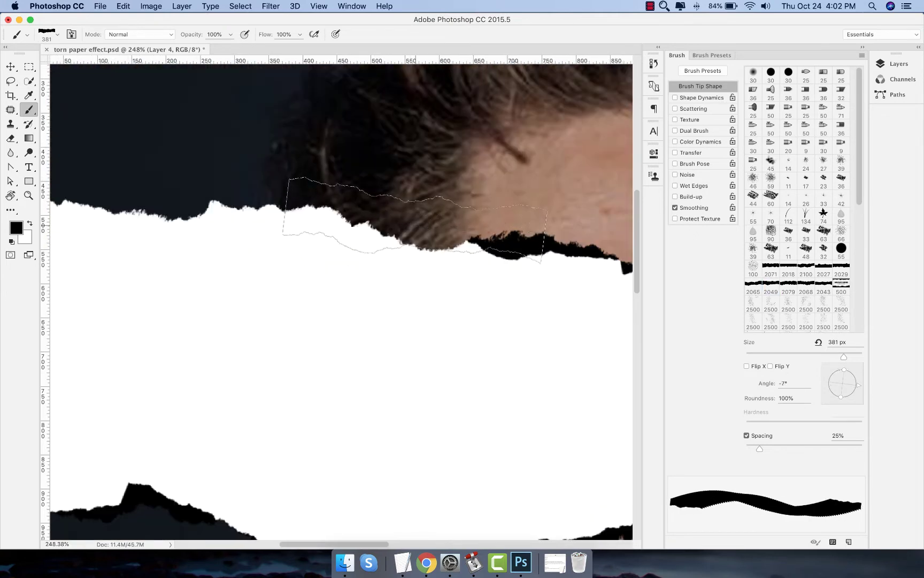
{"action": "left_click", "coordinate": [369, 221]}
{"action": "left_click_drag", "start_coordinate": [183, 214], "coordinate": [371, 244]}
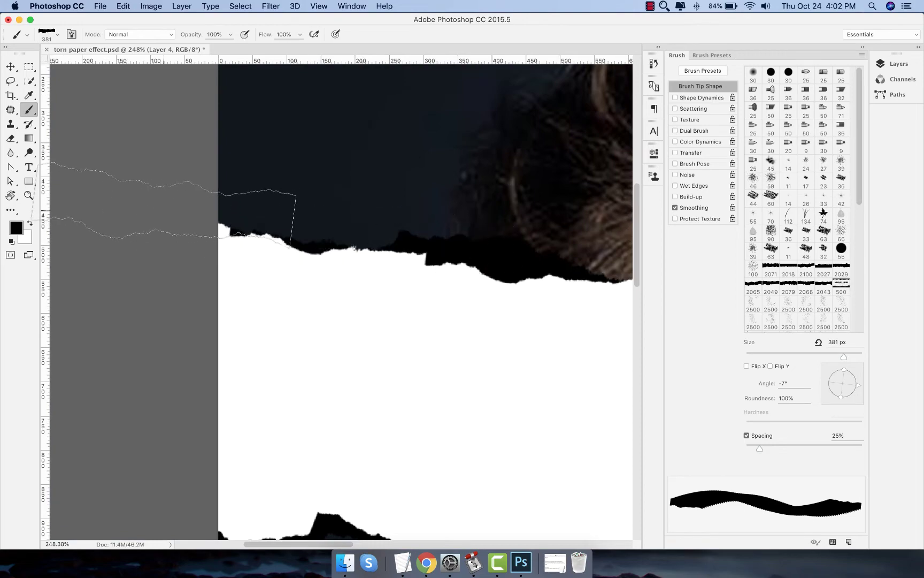
{"action": "key", "text": "super+0"}
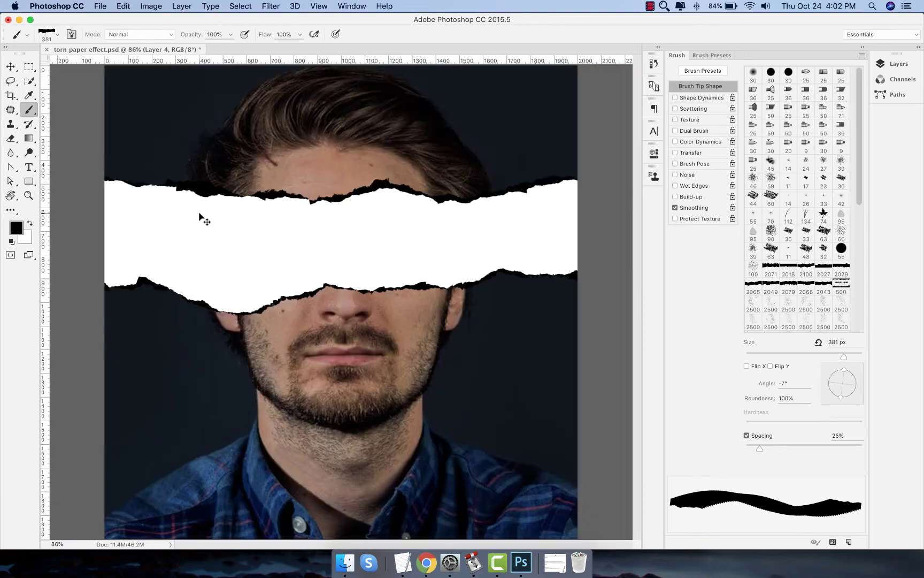
- Lock the transparent pixels of Layer 4, set the foreground colour to white and fill the upper tear edge with it
{"action": "left_click", "coordinate": [862, 51]}
{"action": "left_click", "coordinate": [817, 99]}
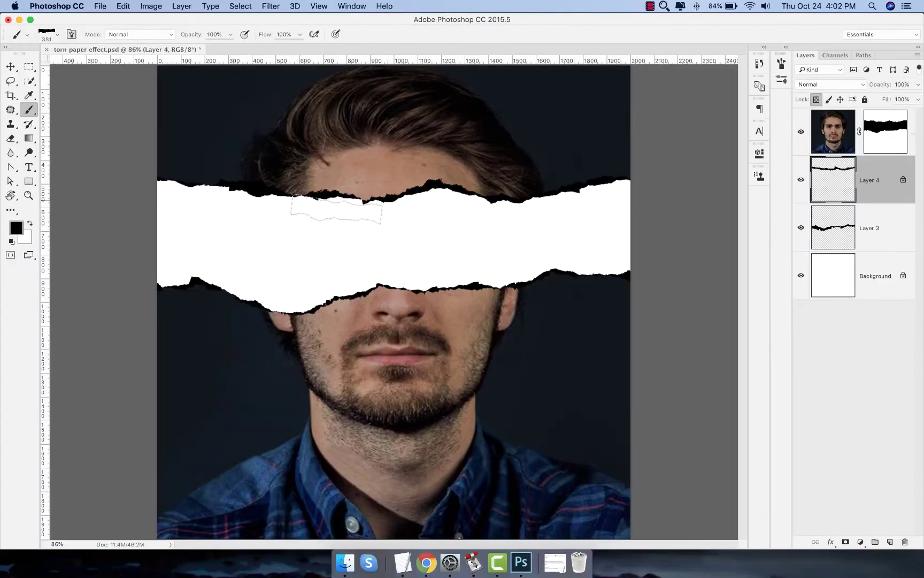
{"action": "left_click", "coordinate": [16, 230]}
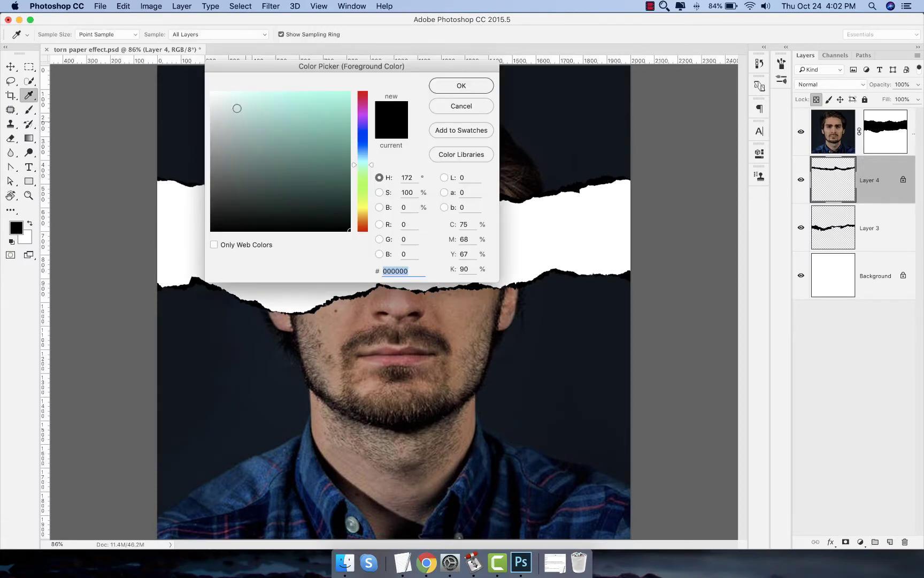
{"action": "left_click_drag", "start_coordinate": [237, 108], "coordinate": [200, 88]}
{"action": "left_click", "coordinate": [460, 85]}
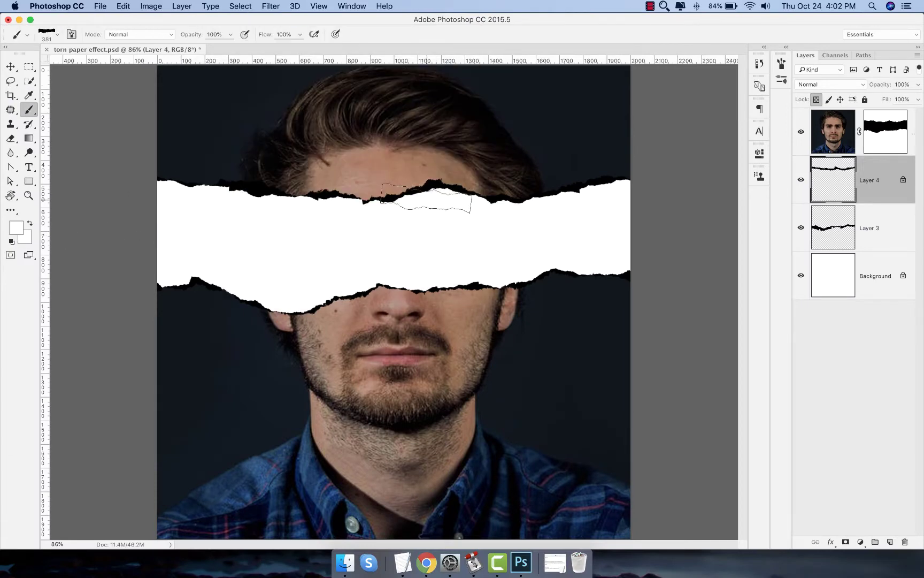
{"action": "key", "text": "alt+BackSpace"}
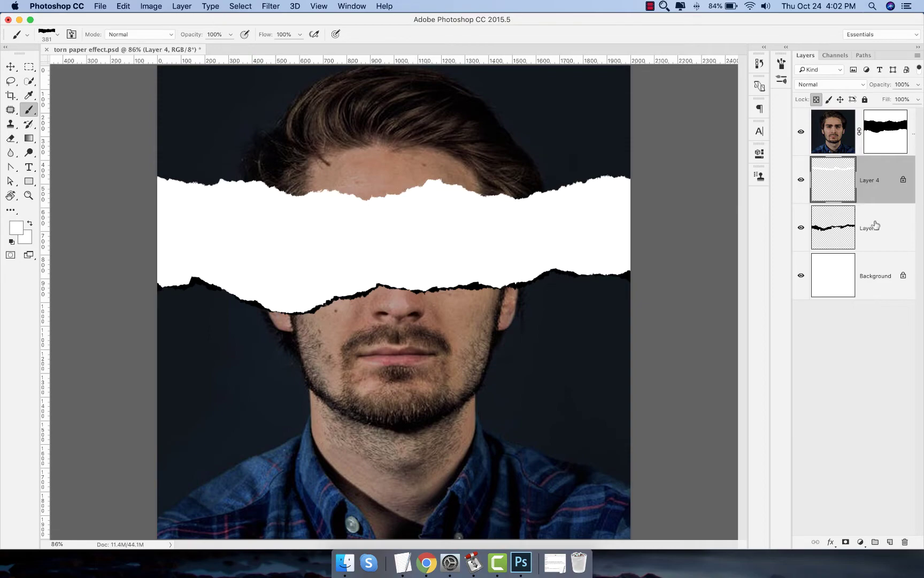
- Lock the transparent pixels of Layer 3 and fill the lower tear edge with white
{"action": "left_click", "coordinate": [877, 222]}
{"action": "left_click", "coordinate": [817, 99]}
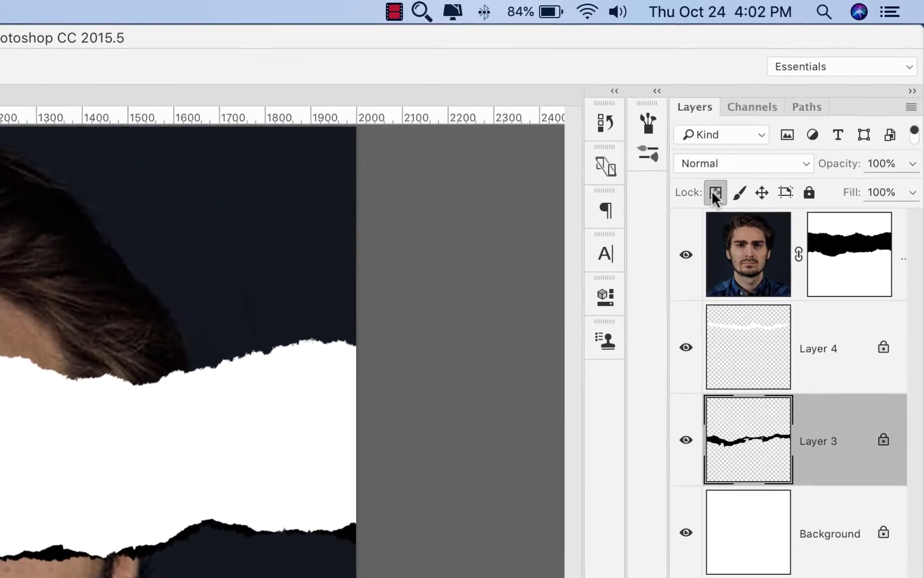
{"action": "key", "text": "alt+BackSpace"}
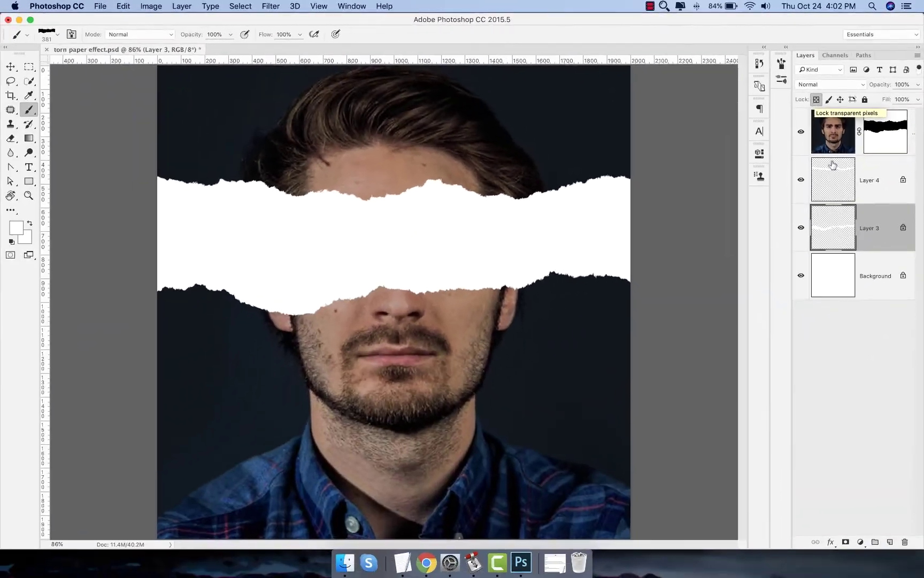
- Add a Drop Shadow to Layer 3 with 32% opacity, 23° angle, 9 px distance, 22% spread and 70 px size
{"action": "right_click", "coordinate": [880, 225]}
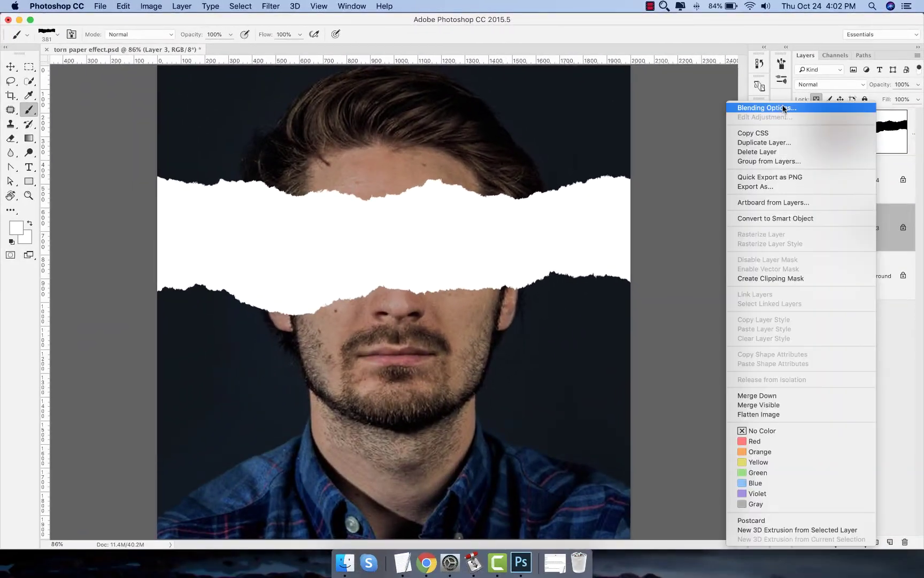
{"action": "left_click", "coordinate": [754, 105]}
{"action": "left_click", "coordinate": [383, 233]}
{"action": "left_click_drag", "start_coordinate": [512, 26], "coordinate": [647, 32]}
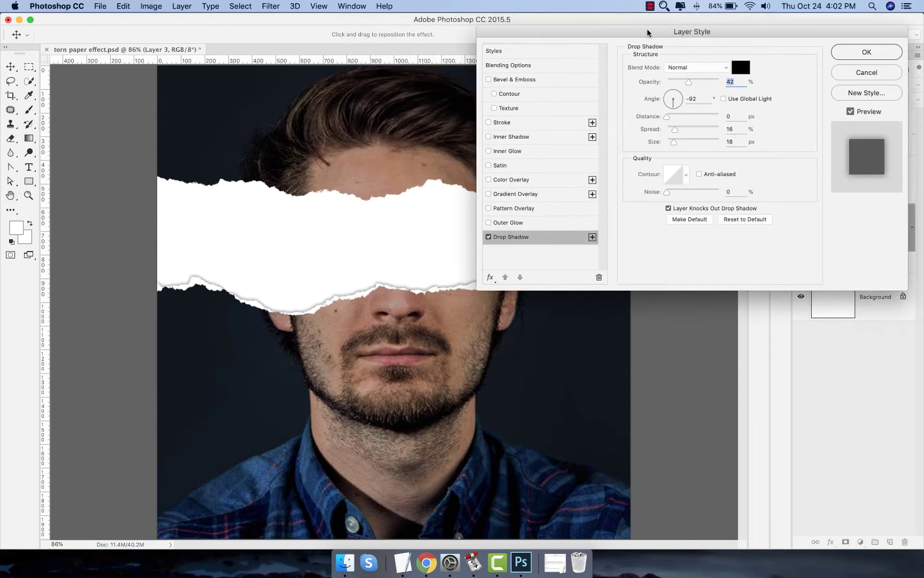
{"action": "left_click_drag", "start_coordinate": [678, 131], "coordinate": [690, 144]}
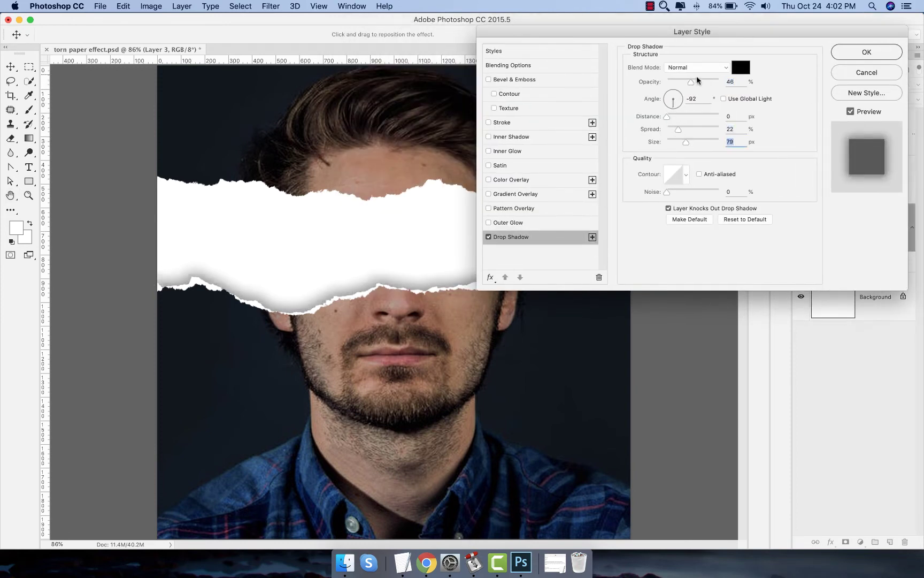
{"action": "left_click_drag", "start_coordinate": [698, 80], "coordinate": [684, 83]}
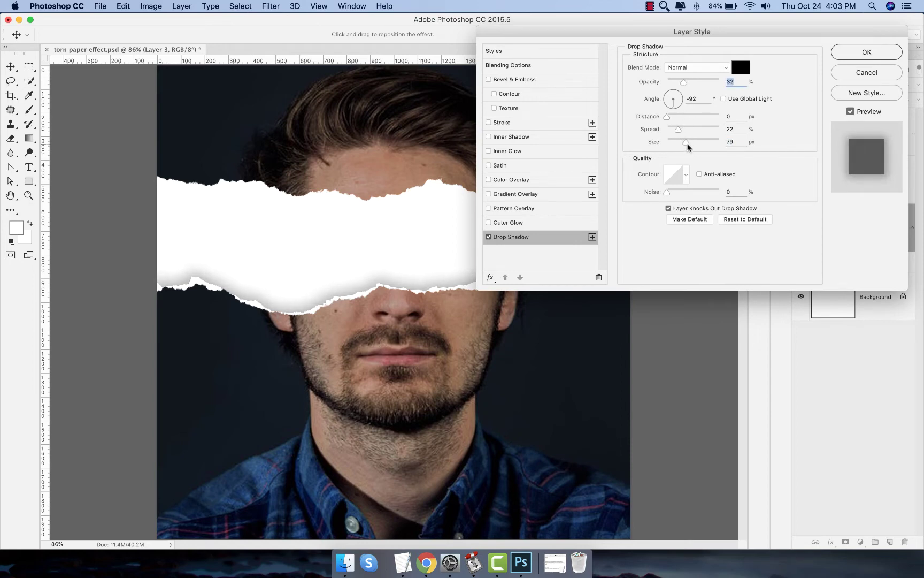
{"action": "left_click_drag", "start_coordinate": [377, 256], "coordinate": [373, 258]}
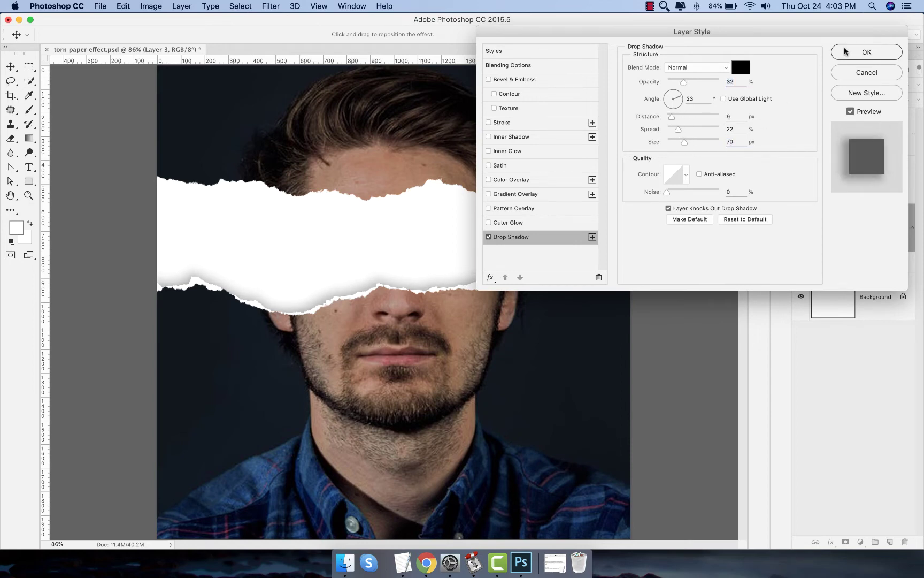
{"action": "left_click", "coordinate": [846, 50]}
- Add a Drop Shadow to Layer 4 with 28% opacity, 23° angle, 9 px distance, 17% spread and 24 px size
{"action": "right_click", "coordinate": [877, 180]}
{"action": "left_click", "coordinate": [749, 107]}
{"action": "left_click", "coordinate": [512, 237]}
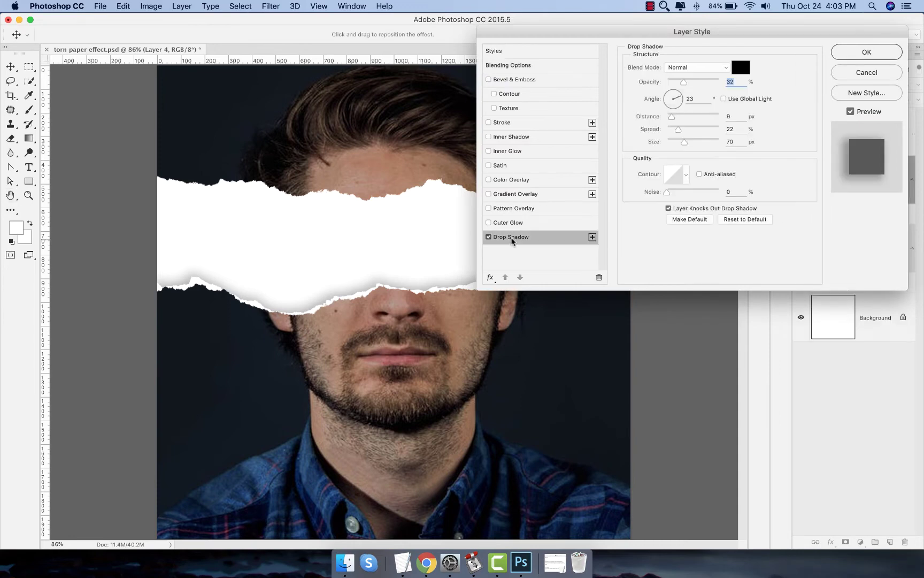
{"action": "left_click_drag", "start_coordinate": [545, 31], "coordinate": [273, 288]}
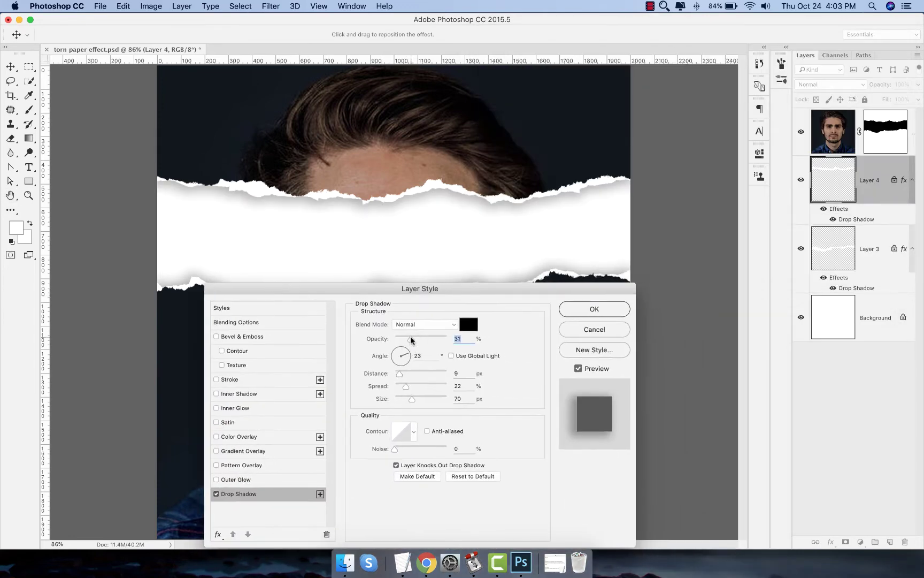
{"action": "left_click_drag", "start_coordinate": [411, 338], "coordinate": [409, 338]}
{"action": "left_click_drag", "start_coordinate": [405, 386], "coordinate": [404, 389]}
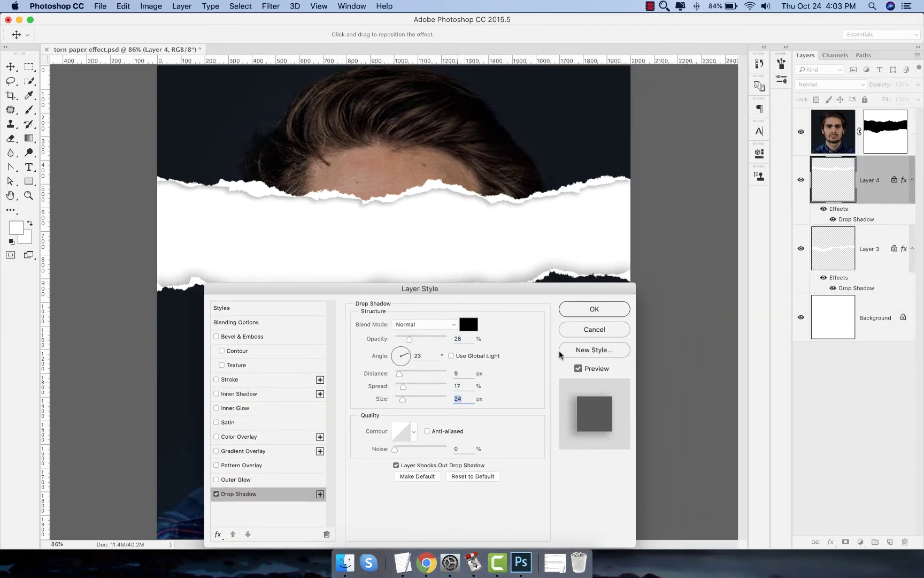
{"action": "left_click", "coordinate": [609, 309]}
- Add the text "Blind" in the Road Rage font inside the white torn strip, above Layer 4
{"action": "left_click", "coordinate": [28, 170]}
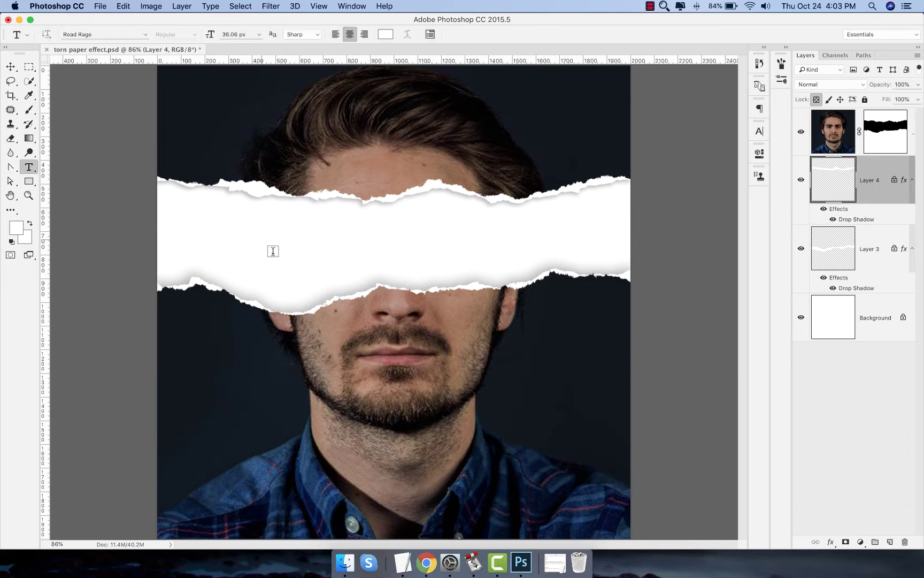
{"action": "left_click", "coordinate": [275, 285]}
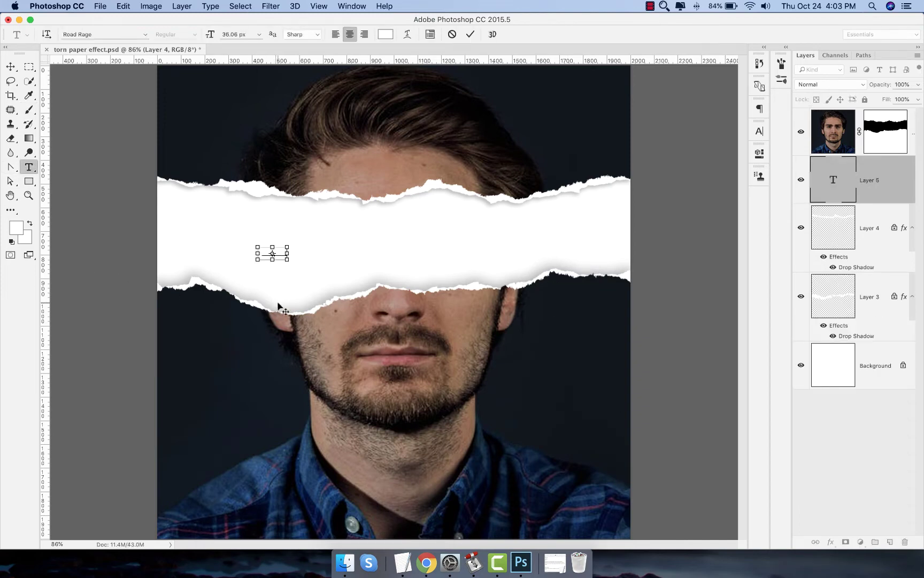
{"action": "left_click", "coordinate": [471, 35]}
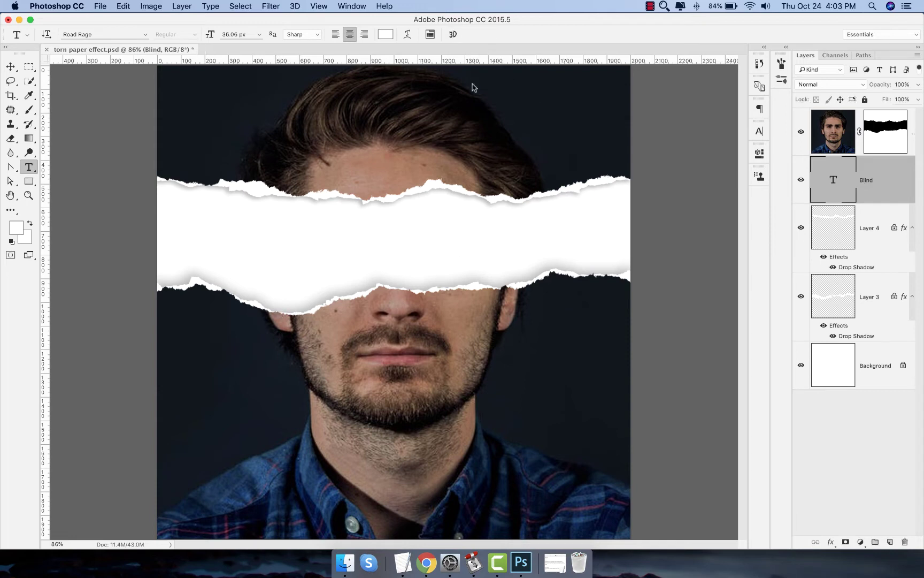
- Enlarge the Blind text with Free Transform and centre it horizontally on the canvas within the torn strip
{"action": "left_click", "coordinate": [121, 7]}
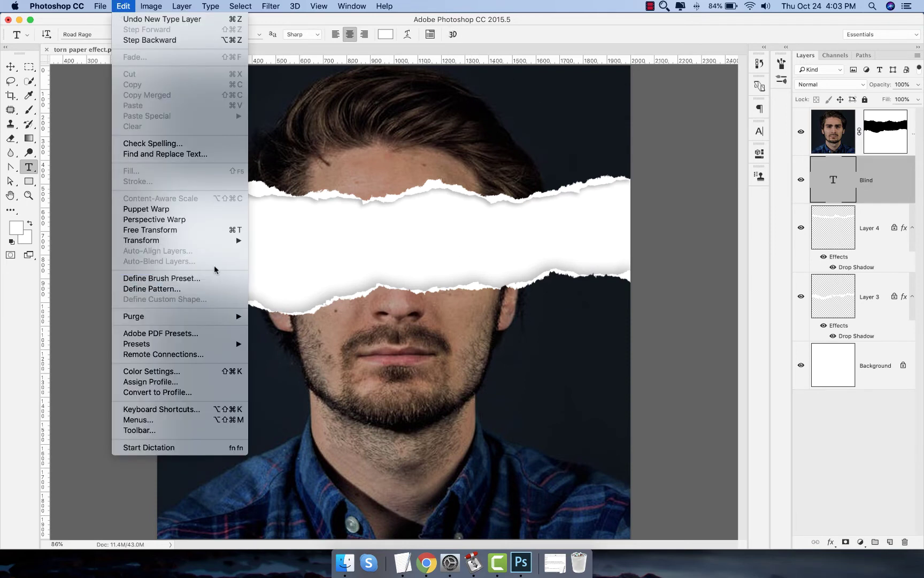
{"action": "left_click", "coordinate": [218, 230]}
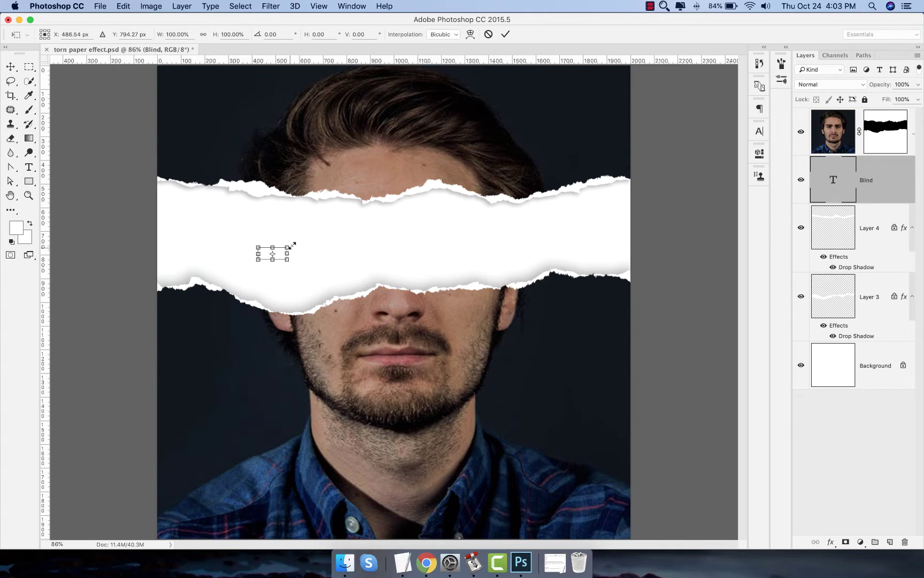
{"action": "left_click_drag", "start_coordinate": [288, 247], "coordinate": [461, 176]}
{"action": "left_click_drag", "start_coordinate": [423, 224], "coordinate": [466, 243]}
{"action": "key", "text": "Return"}
{"action": "key", "text": "v"}
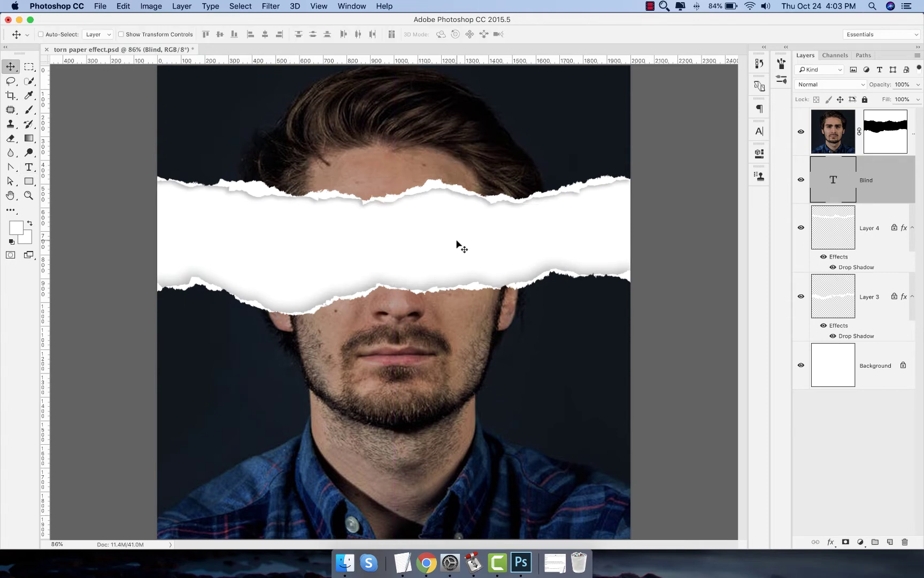
{"action": "key", "text": "super+a"}
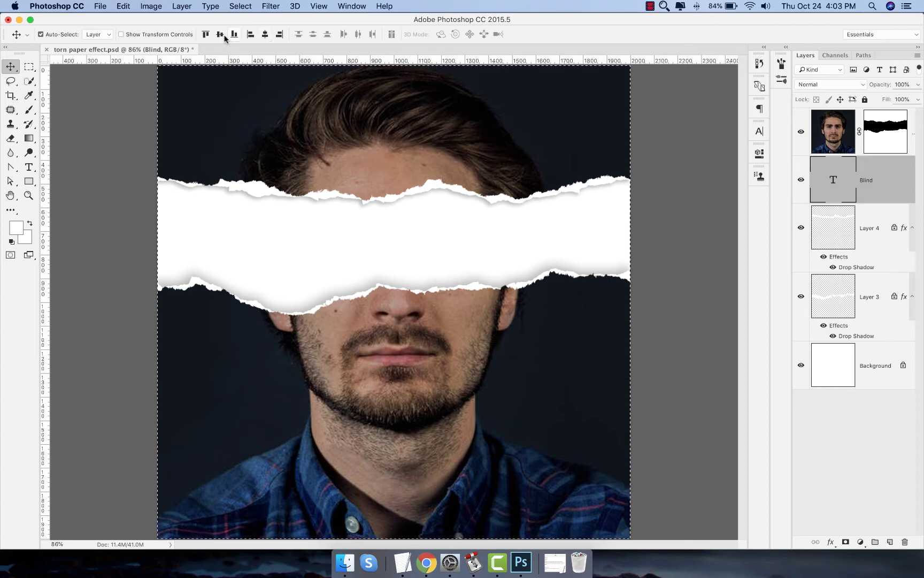
{"action": "key", "text": "super+d"}
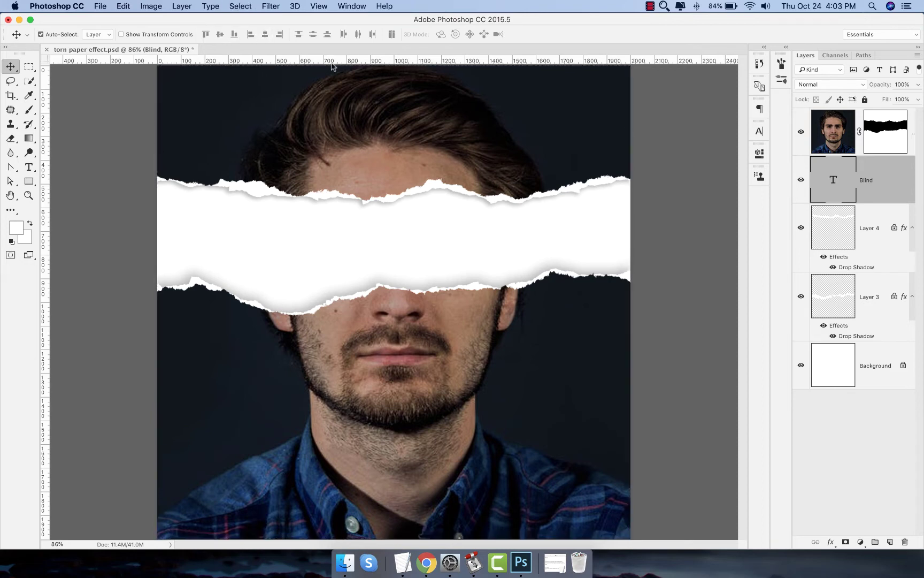
- Sample a dark blue from the man's shirt as the foreground colour and fill the Blind text with it
{"action": "left_click", "coordinate": [16, 231]}
{"action": "left_click", "coordinate": [212, 228]}
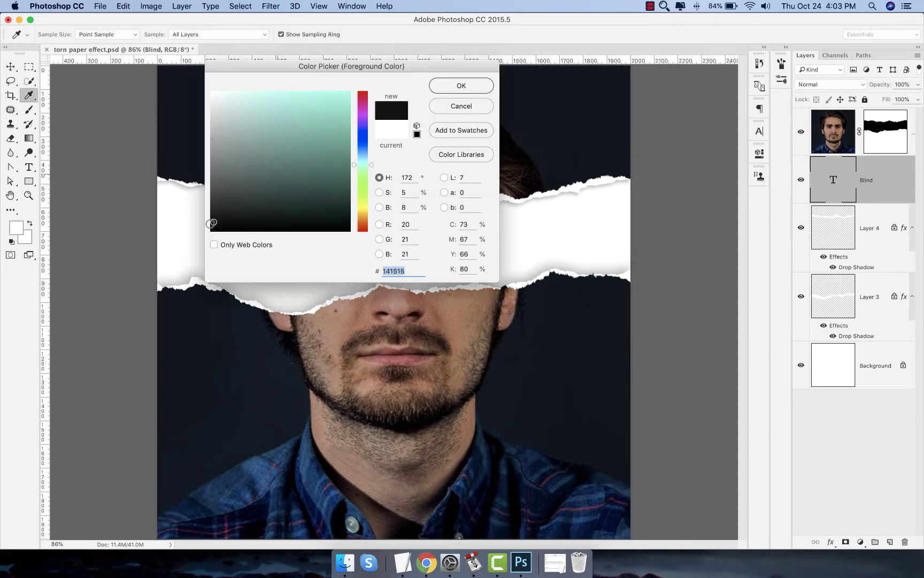
{"action": "left_click_drag", "start_coordinate": [362, 148], "coordinate": [364, 128]}
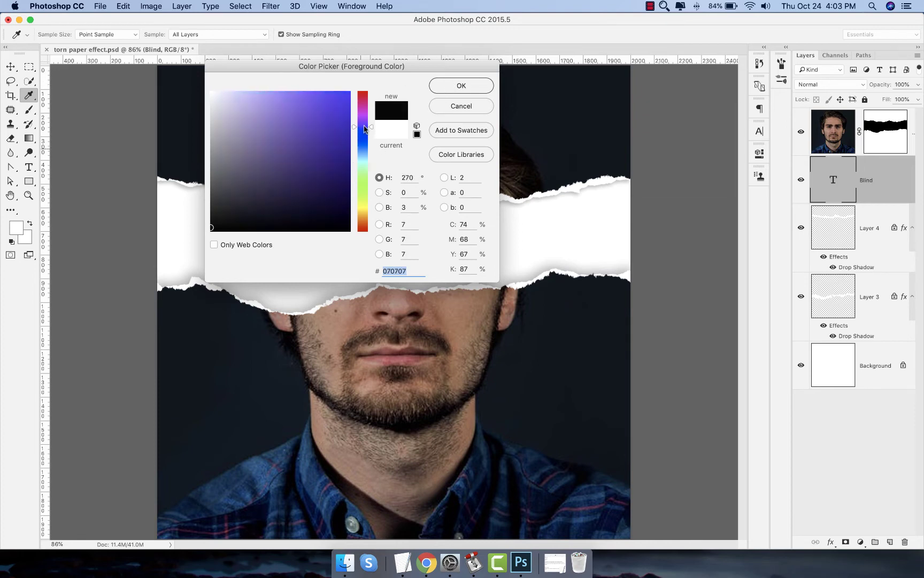
{"action": "left_click", "coordinate": [263, 472]}
{"action": "left_click", "coordinate": [461, 86]}
{"action": "key", "text": "v"}
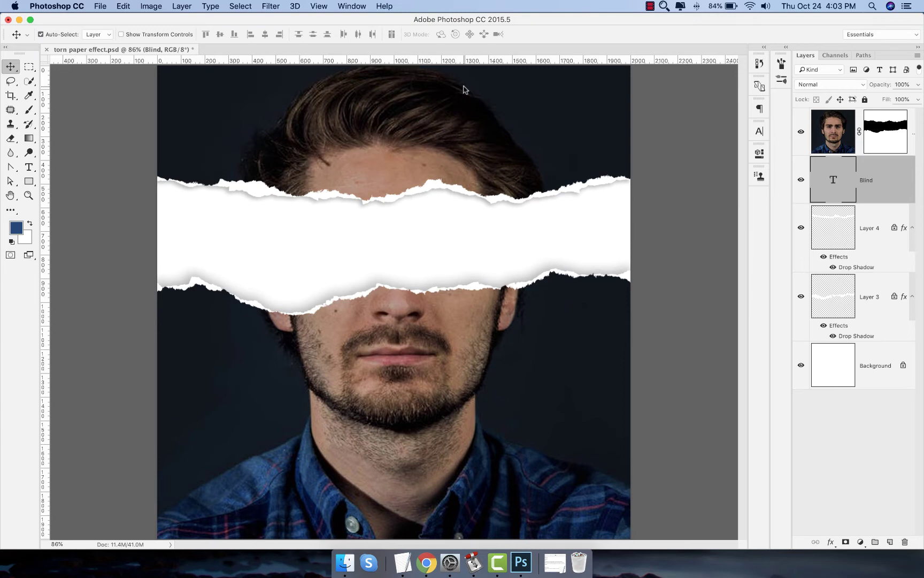
{"action": "key", "text": "alt+BackSpace"}
- Scale the Blind text up further so it fills the height of the torn strip
{"action": "key", "text": "super+t"}
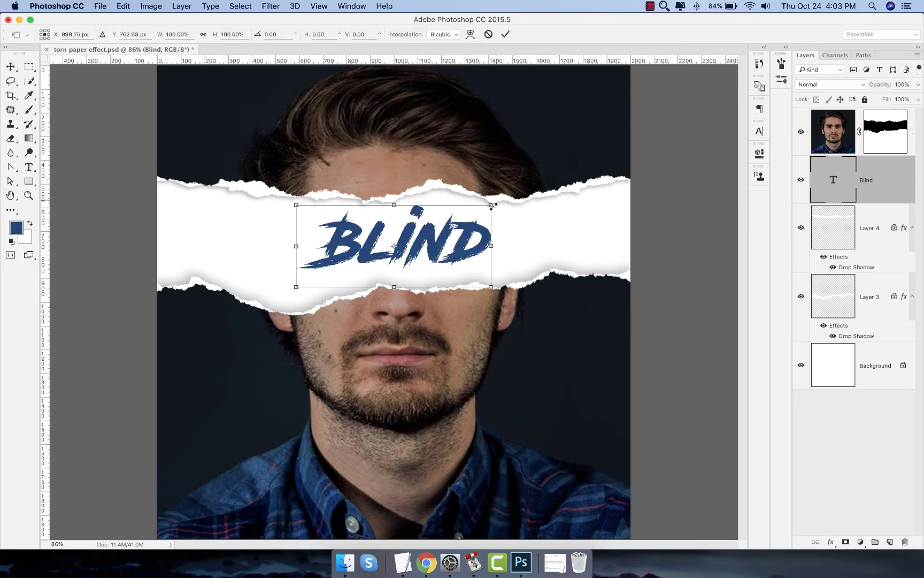
{"action": "left_click_drag", "start_coordinate": [492, 202], "coordinate": [499, 222]}
{"action": "key", "text": "Return"}
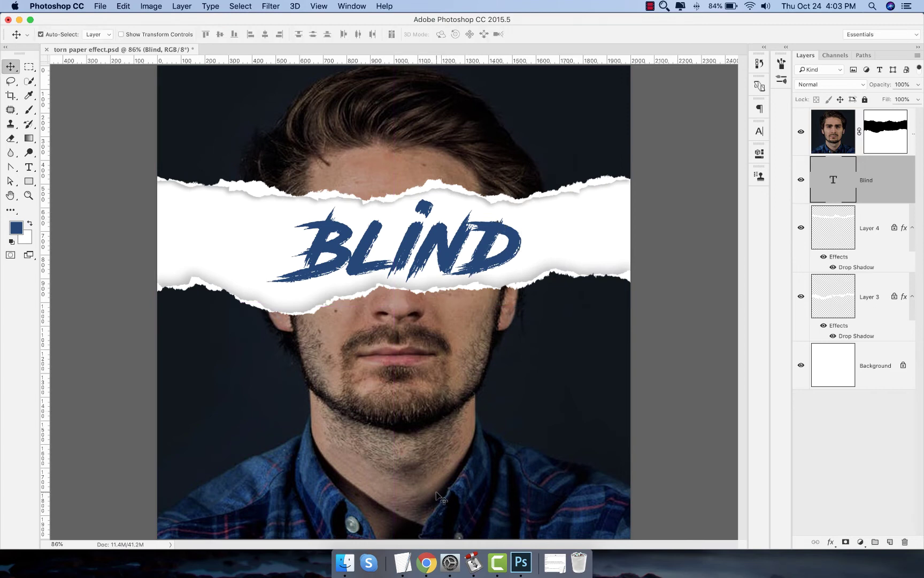
- Switch to Chrome and search Pexels for "galaxy"
{"action": "left_click", "coordinate": [426, 561]}
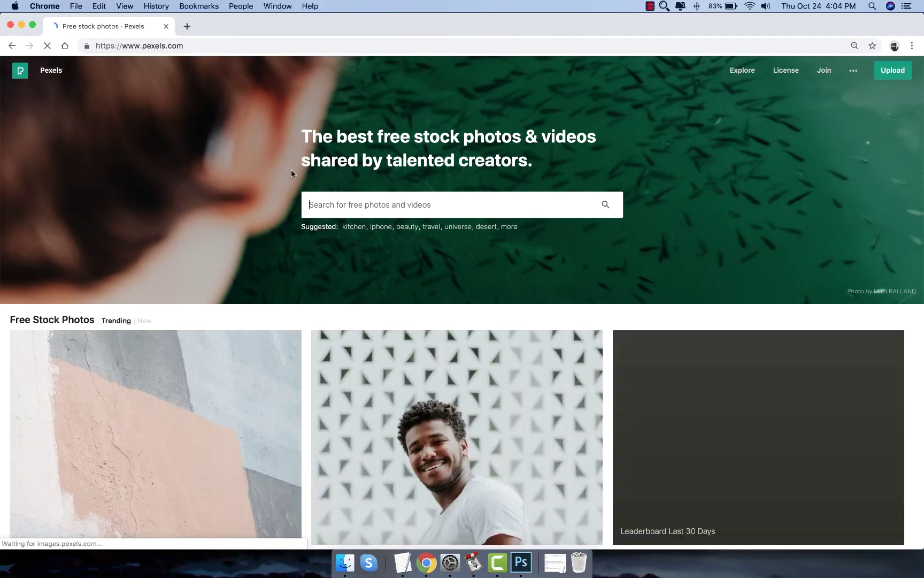
{"action": "left_click", "coordinate": [332, 205]}
{"action": "type", "text": "galaxy"}
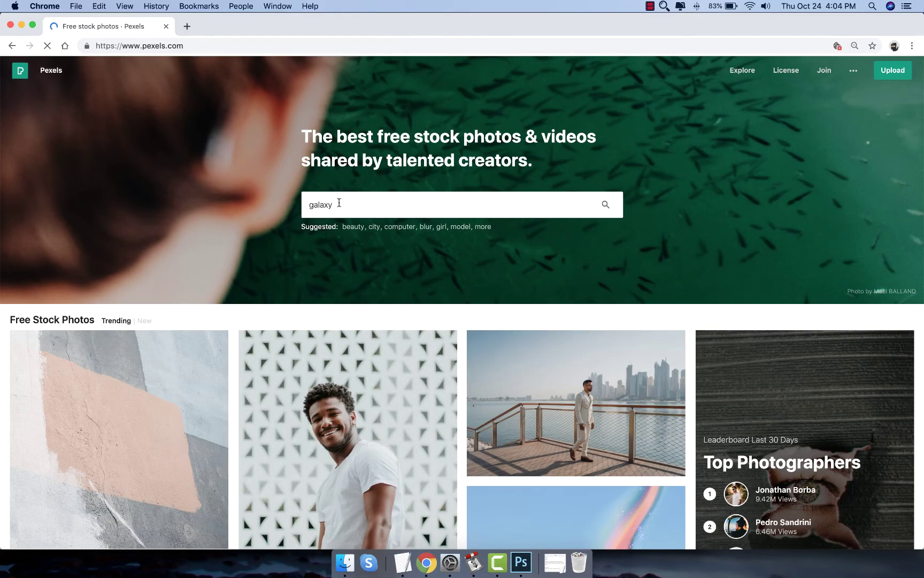
{"action": "key", "text": "Return"}
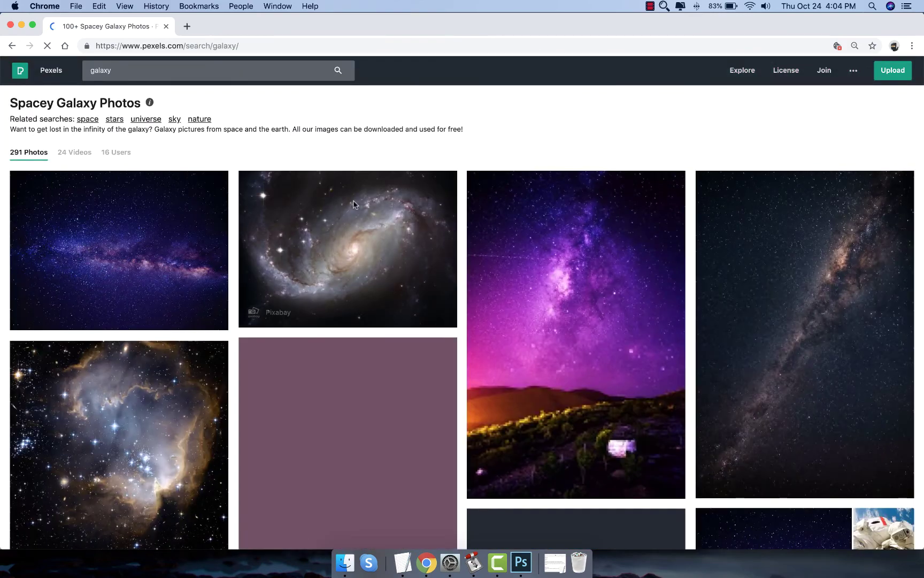
- Open the blue and purple Milky Way photo from the first search result and copy the image
{"action": "left_click", "coordinate": [138, 225]}
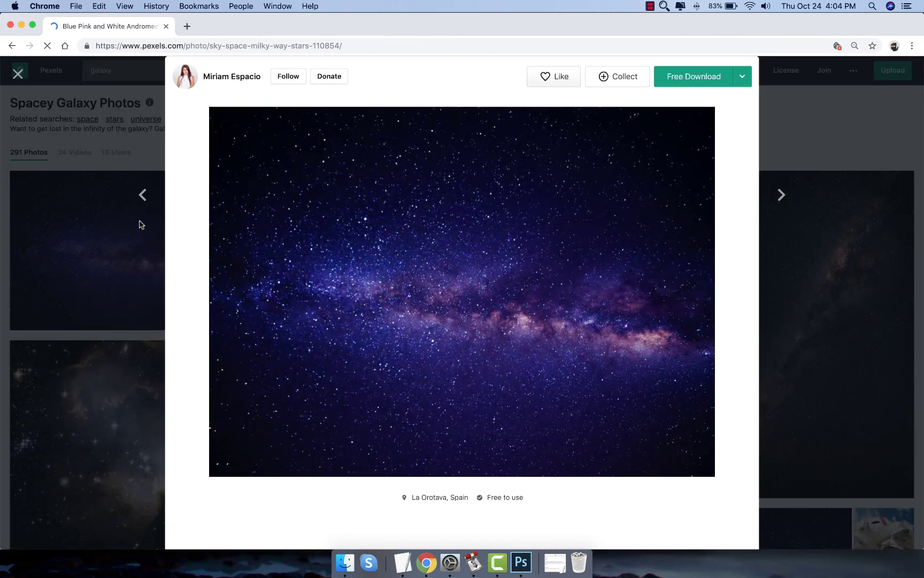
{"action": "right_click", "coordinate": [387, 176]}
{"action": "left_click", "coordinate": [425, 259]}
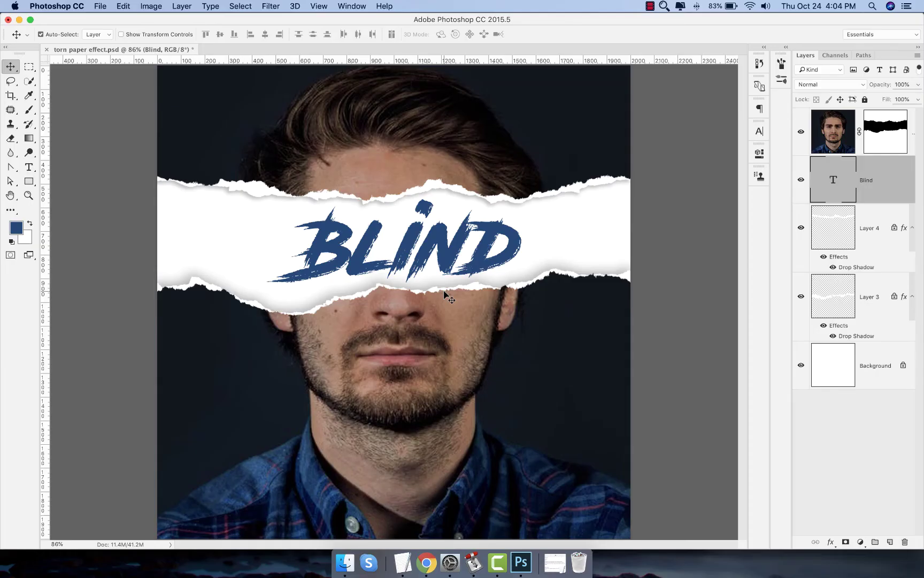
- Paste the galaxy image, scale it to about 111% so it spans the torn gap, and place its layer directly above the Background layer
{"action": "key", "text": "super+v"}
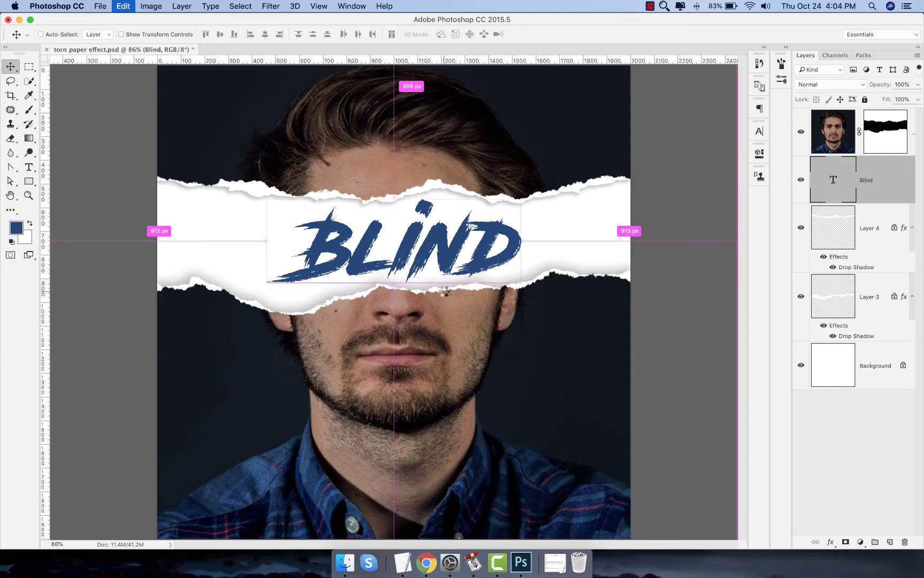
{"action": "key", "text": "super+t"}
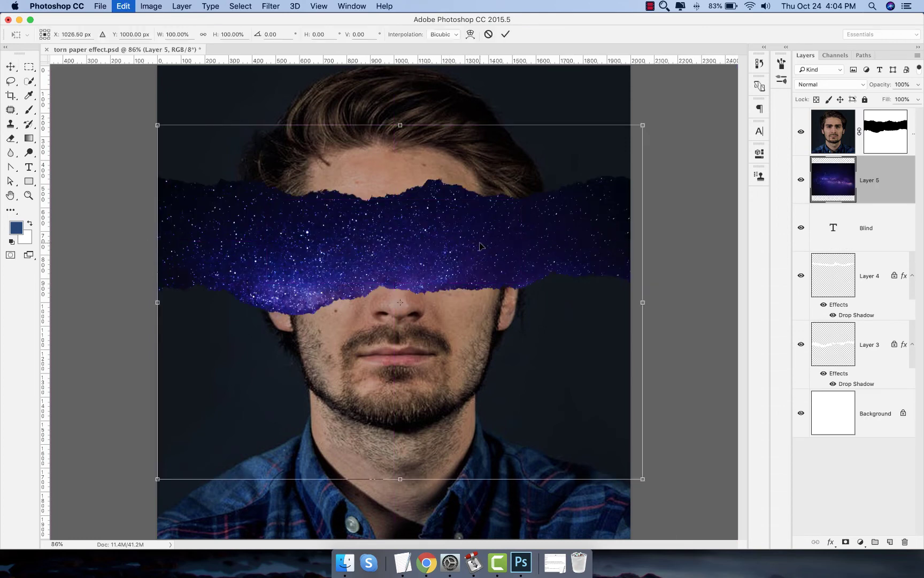
{"action": "left_click_drag", "start_coordinate": [644, 123], "coordinate": [669, 105]}
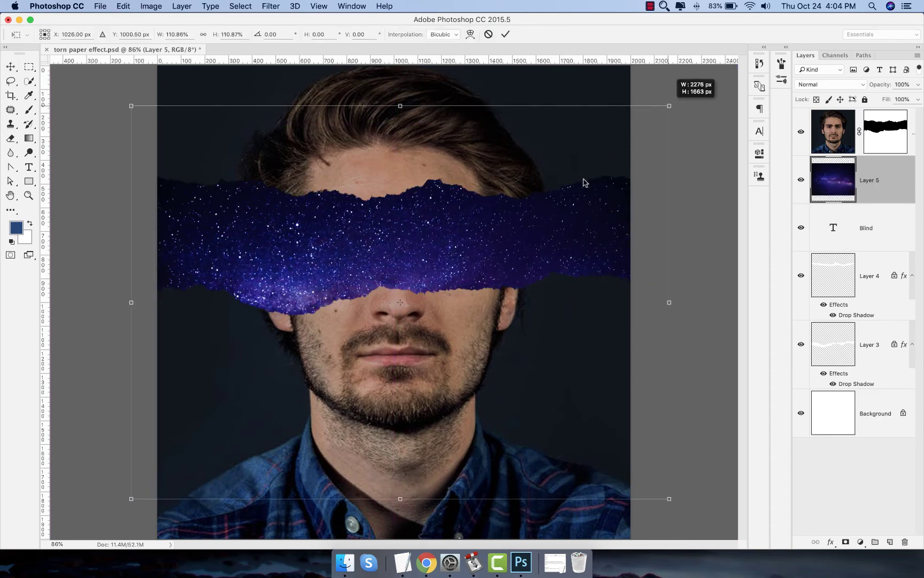
{"action": "left_click_drag", "start_coordinate": [525, 239], "coordinate": [518, 199]}
{"action": "key", "text": "Return"}
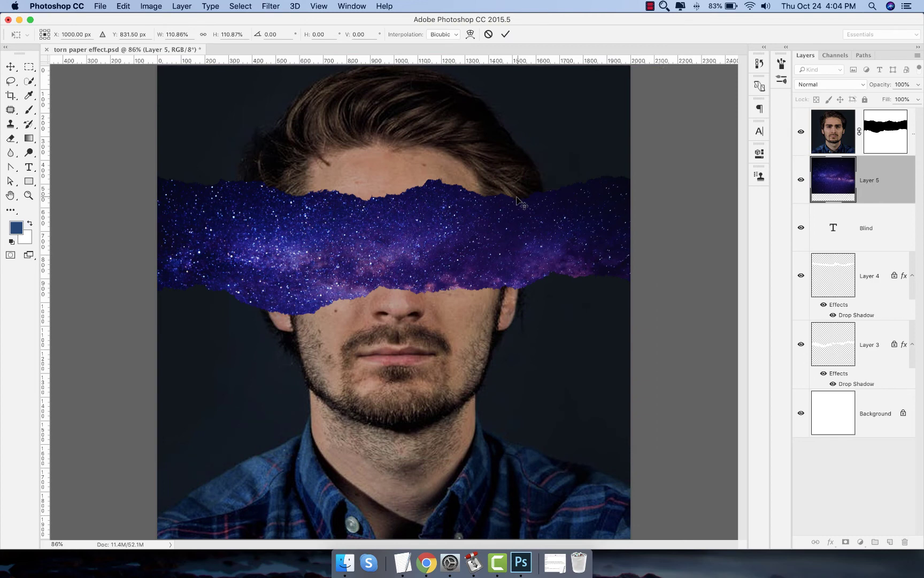
{"action": "left_click_drag", "start_coordinate": [859, 181], "coordinate": [861, 386]}
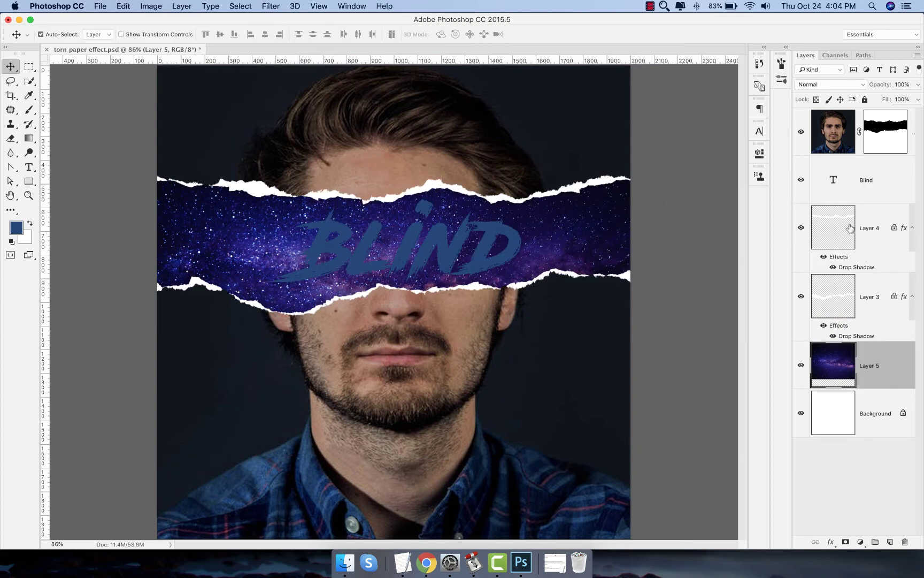
- Reduce the opacity of both torn-edge layers, Layer 4 and Layer 3, to 27%
{"action": "left_click", "coordinate": [862, 238]}
{"action": "left_click", "coordinate": [864, 297], "text": "shift"}
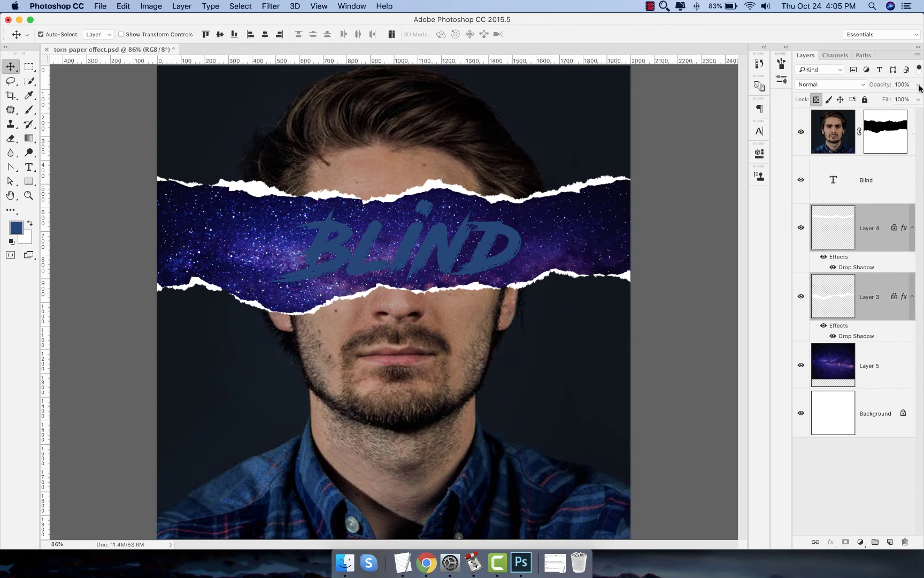
{"action": "left_click", "coordinate": [918, 84]}
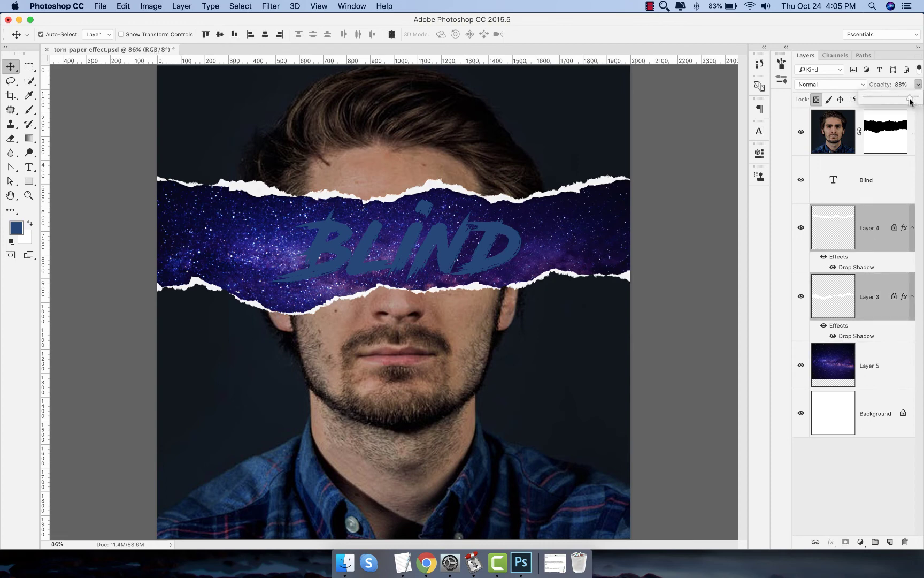
{"action": "left_click_drag", "start_coordinate": [911, 100], "coordinate": [882, 102]}
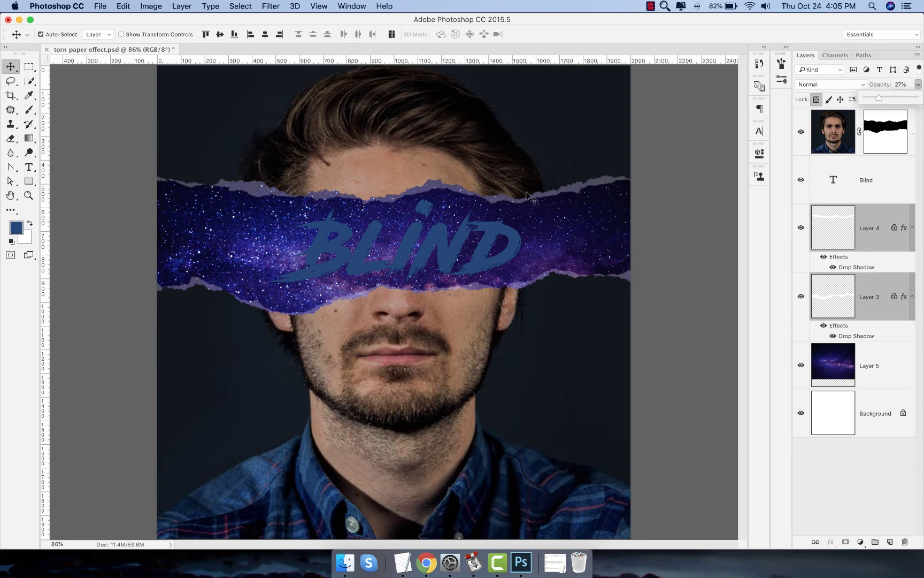
- Fill the Blind text with the white background colour
{"action": "left_click", "coordinate": [497, 234]}
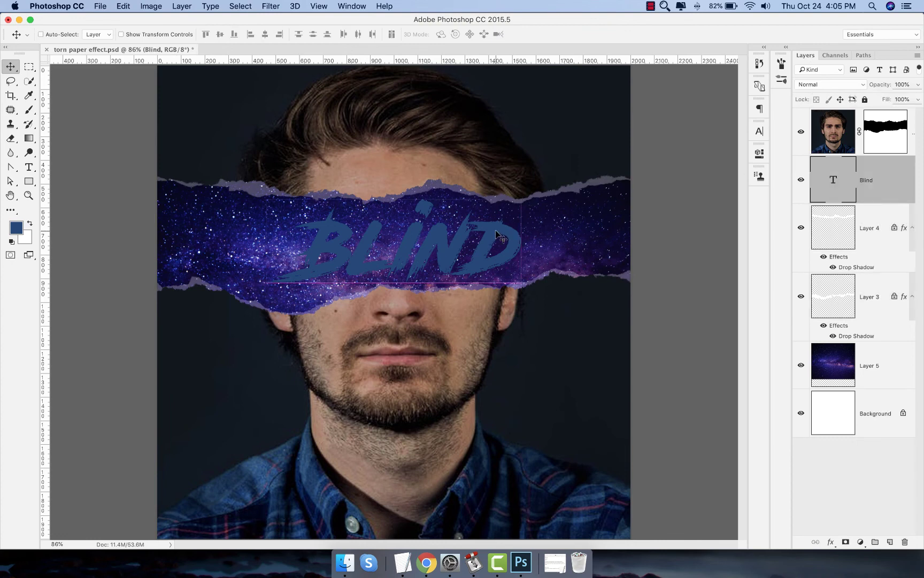
{"action": "key", "text": "super+BackSpace"}
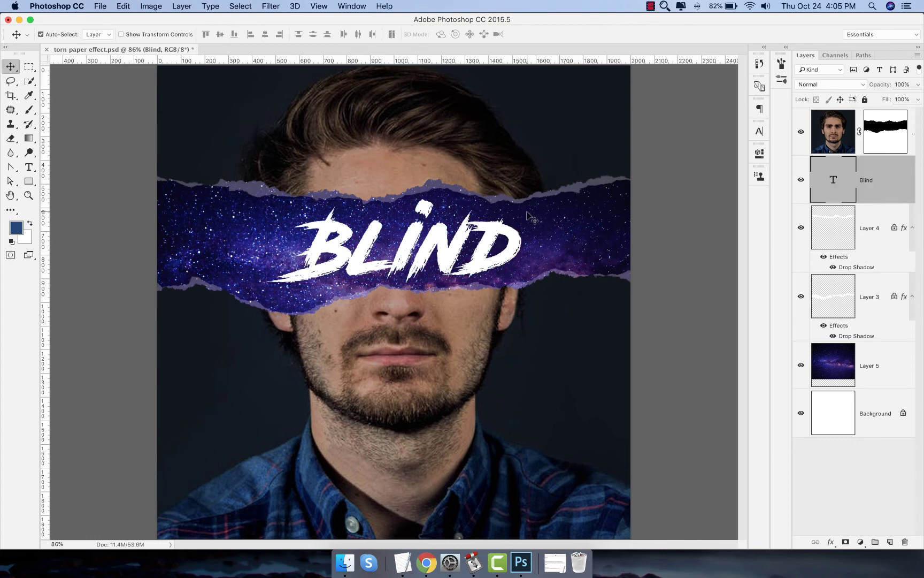